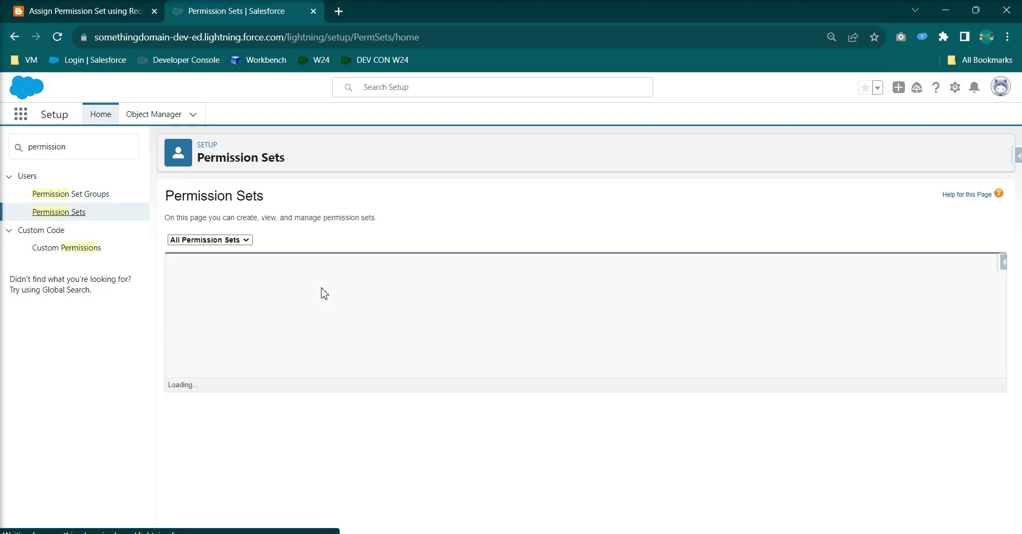
Open the samplePermissionSet permission set from the list and highlight its API name.
{"action": "scroll", "coordinate": [264, 368], "scroll_direction": "down", "scroll_amount": 6}
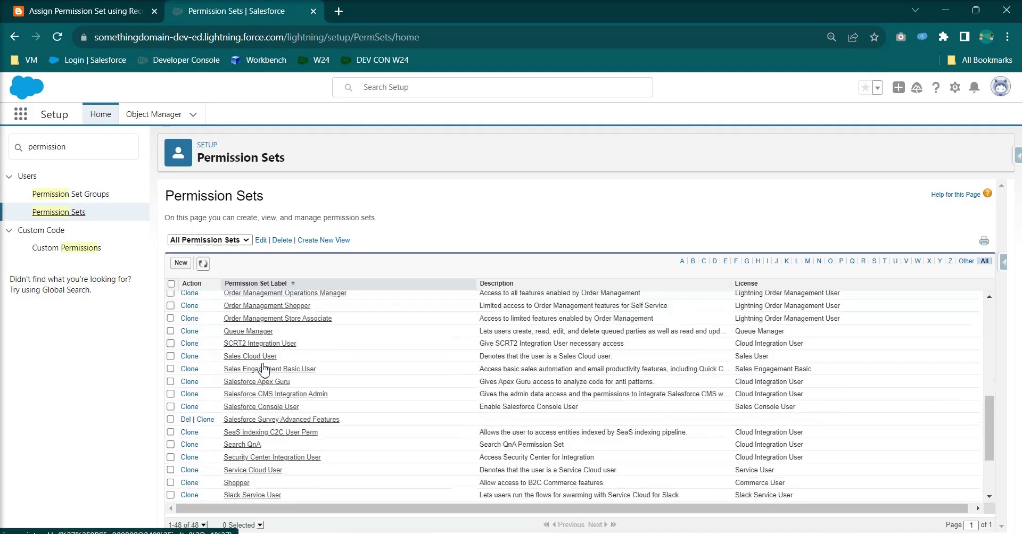
{"action": "scroll", "coordinate": [263, 369], "scroll_direction": "down", "scroll_amount": 2}
{"action": "scroll", "coordinate": [287, 469], "scroll_direction": "down", "scroll_amount": 1}
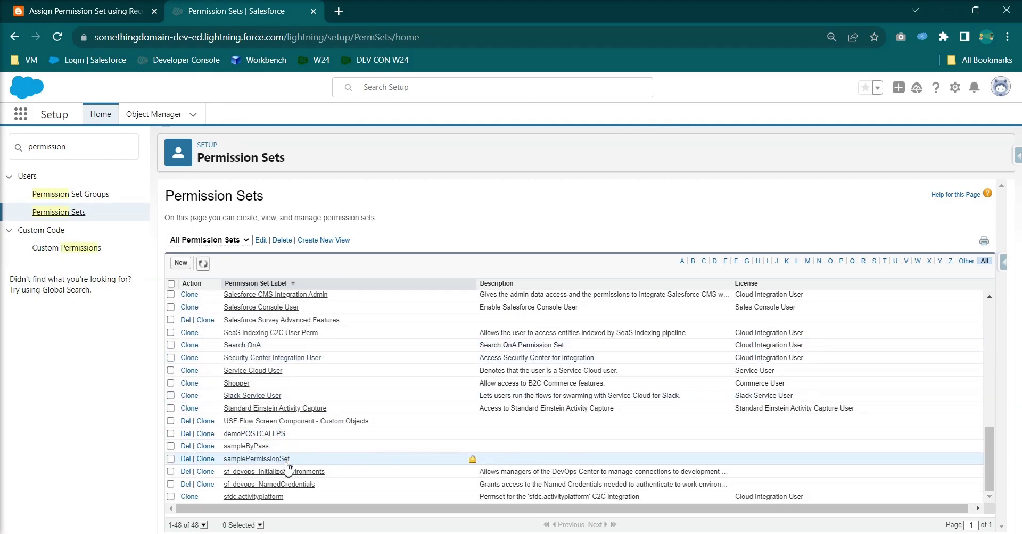
{"action": "left_click_drag", "start_coordinate": [299, 460], "coordinate": [224, 460]}
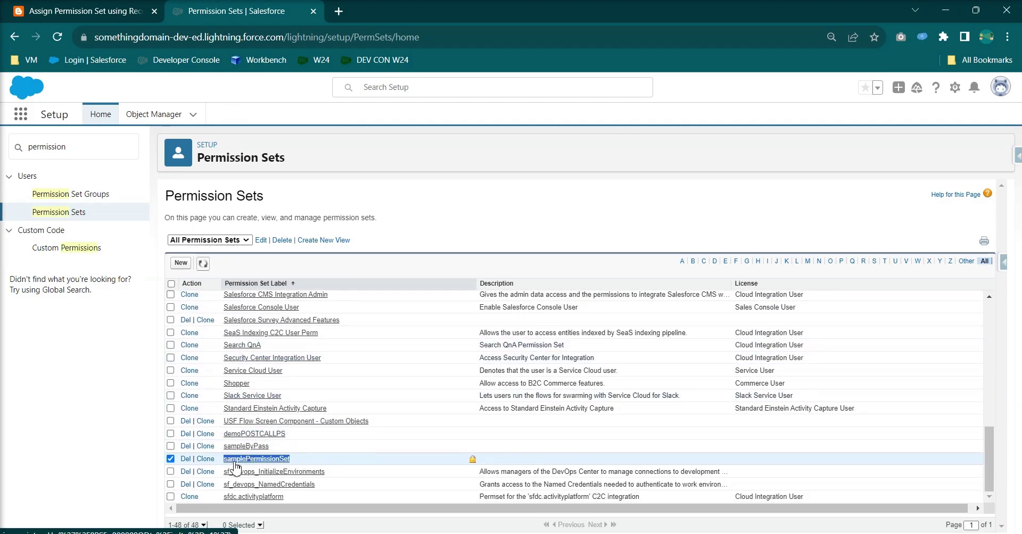
{"action": "left_click", "coordinate": [236, 461]}
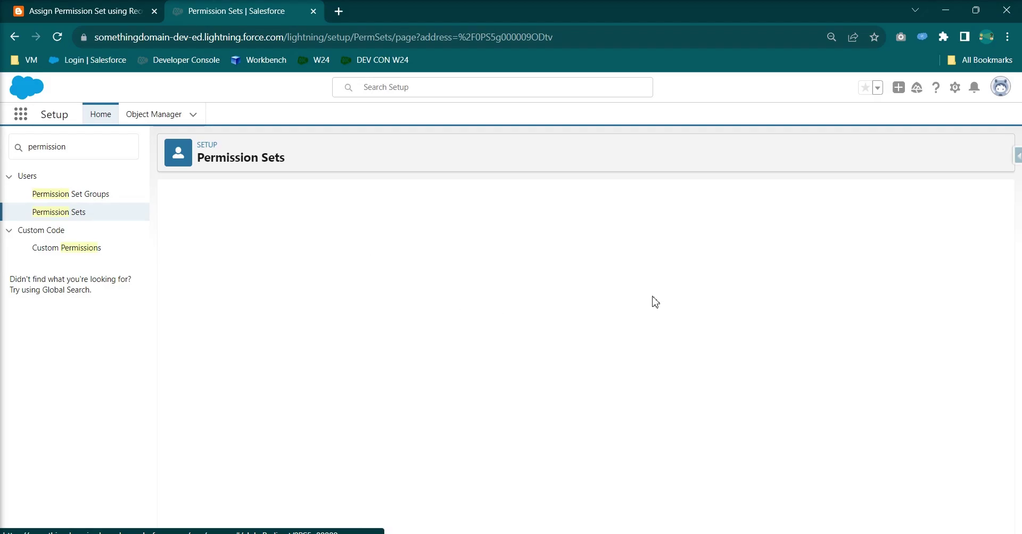
{"action": "double_click", "coordinate": [776, 261]}
Open Setup in a separate page, consult the blog instructions, and create a new Record-Triggered Flow.
{"action": "left_click", "coordinate": [955, 86]}
{"action": "left_click", "coordinate": [930, 119]}
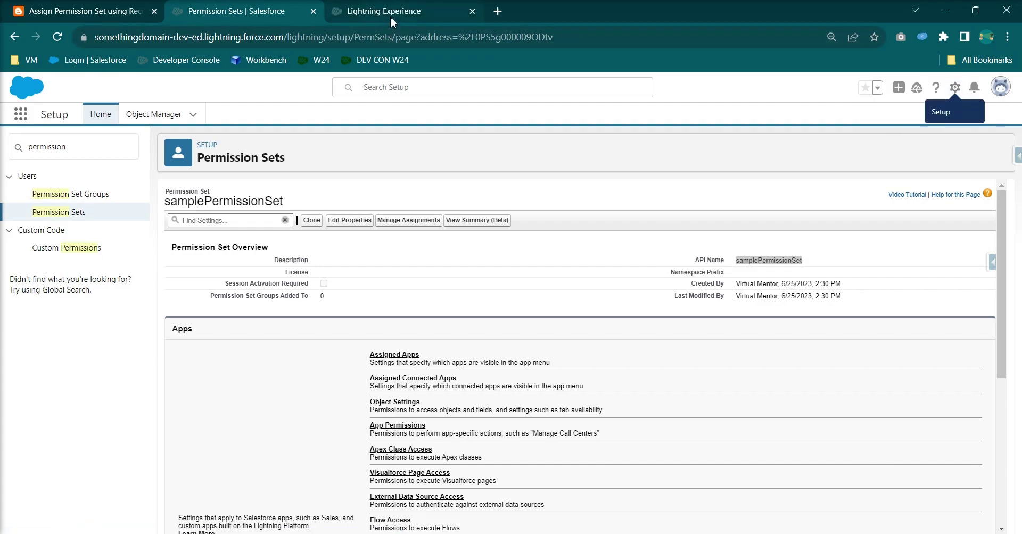
{"action": "left_click", "coordinate": [392, 16]}
{"action": "left_click", "coordinate": [111, 15]}
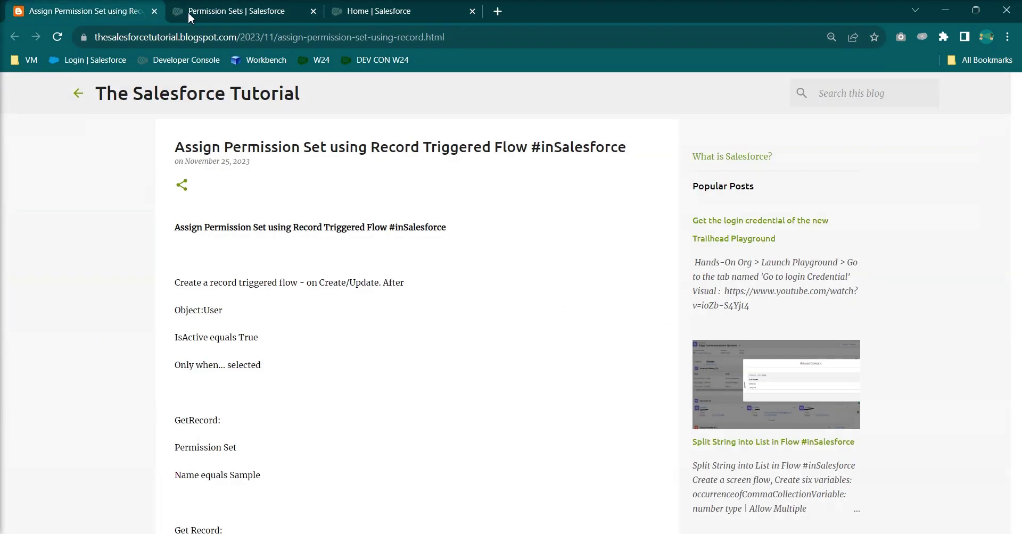
{"action": "left_click_drag", "start_coordinate": [206, 278], "coordinate": [176, 256]}
{"action": "left_click", "coordinate": [392, 11]}
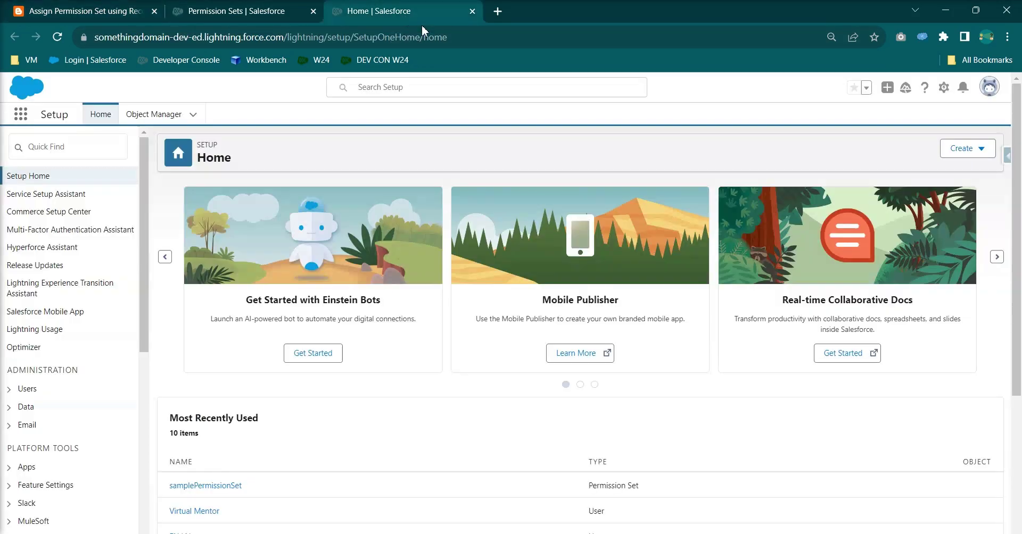
{"action": "left_click", "coordinate": [953, 159]}
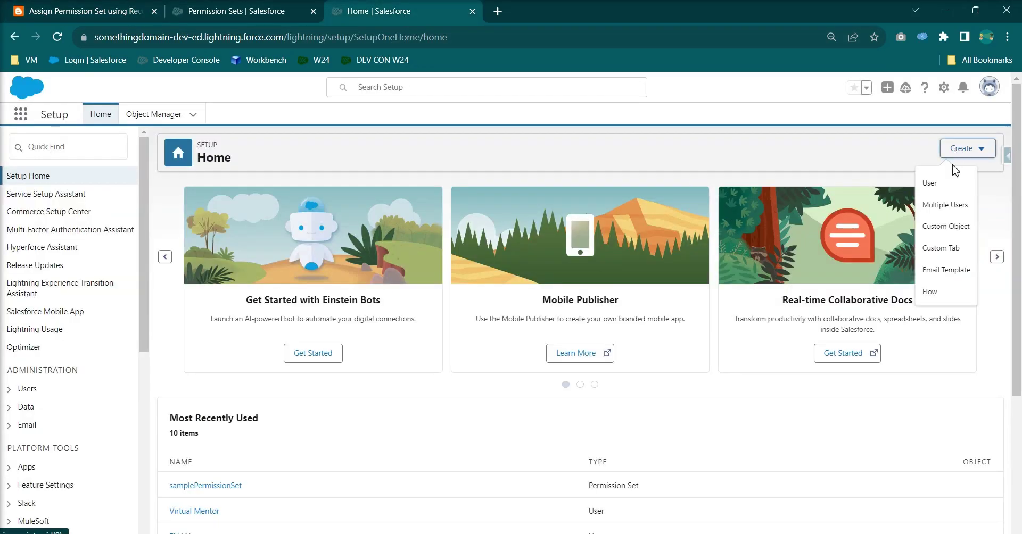
{"action": "left_click", "coordinate": [951, 295]}
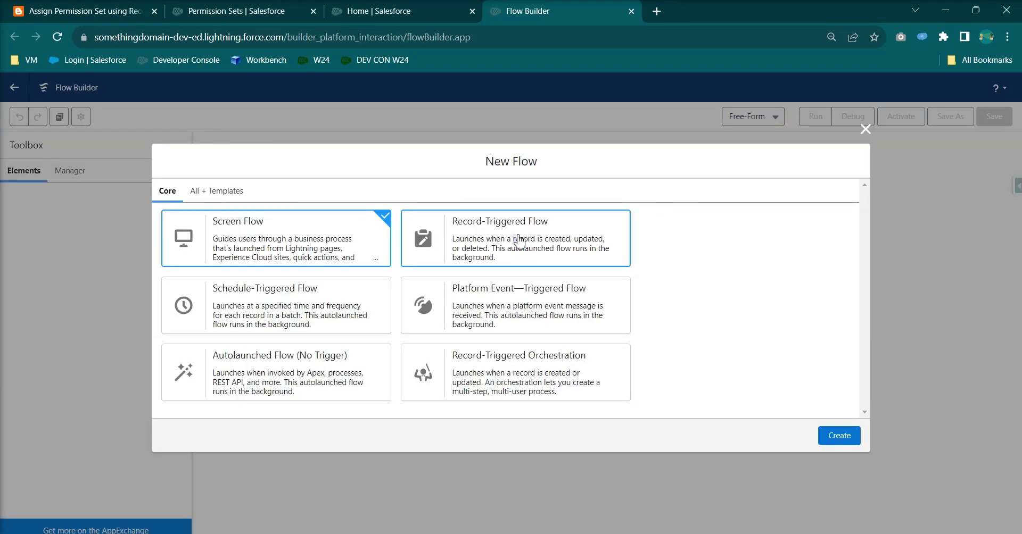
{"action": "left_click", "coordinate": [525, 250]}
{"action": "left_click", "coordinate": [840, 439]}
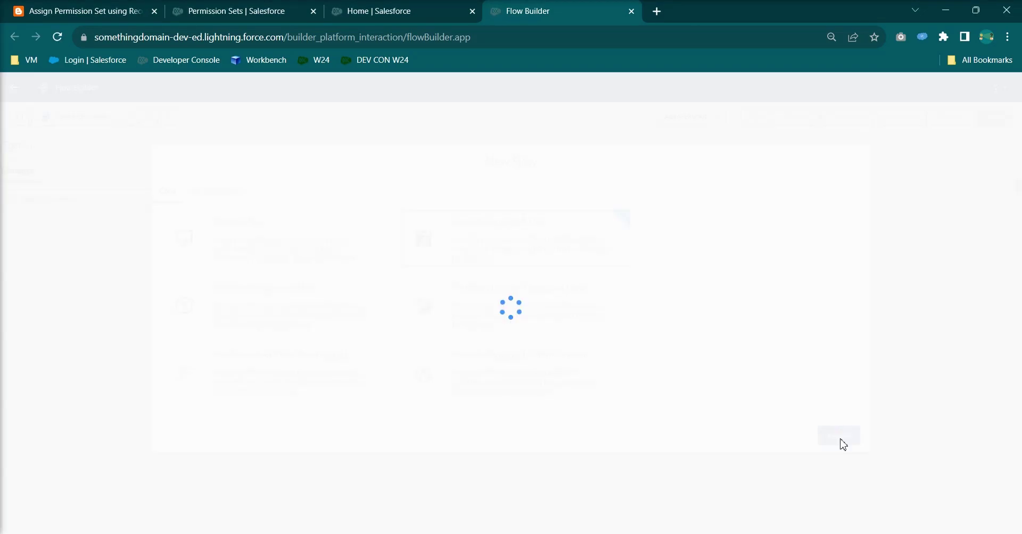
Set the flow's object to User and trigger it when a record is created or updated.
{"action": "left_click", "coordinate": [107, 10]}
{"action": "scroll", "coordinate": [364, 284], "scroll_direction": "down", "scroll_amount": 1}
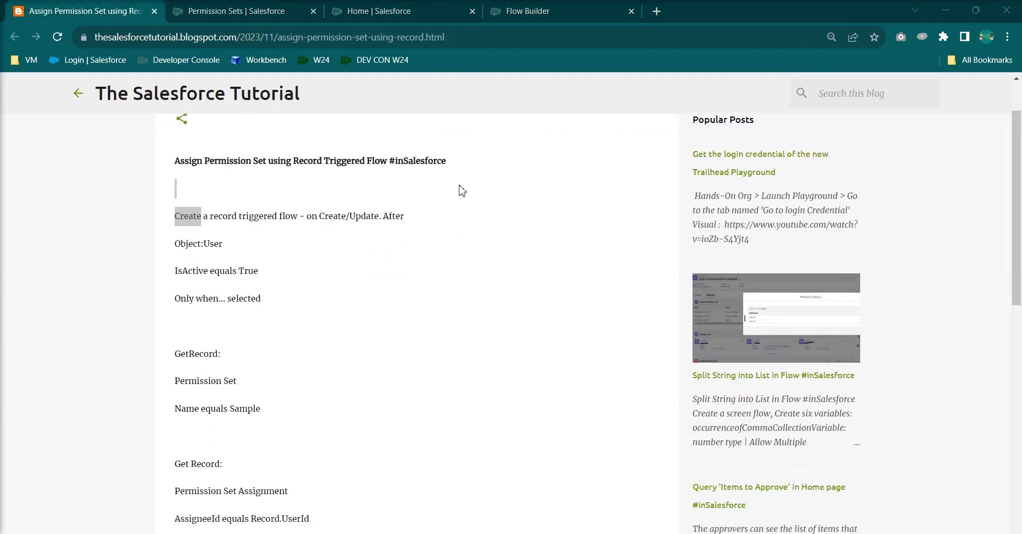
{"action": "left_click", "coordinate": [521, 16]}
{"action": "left_click", "coordinate": [524, 210]}
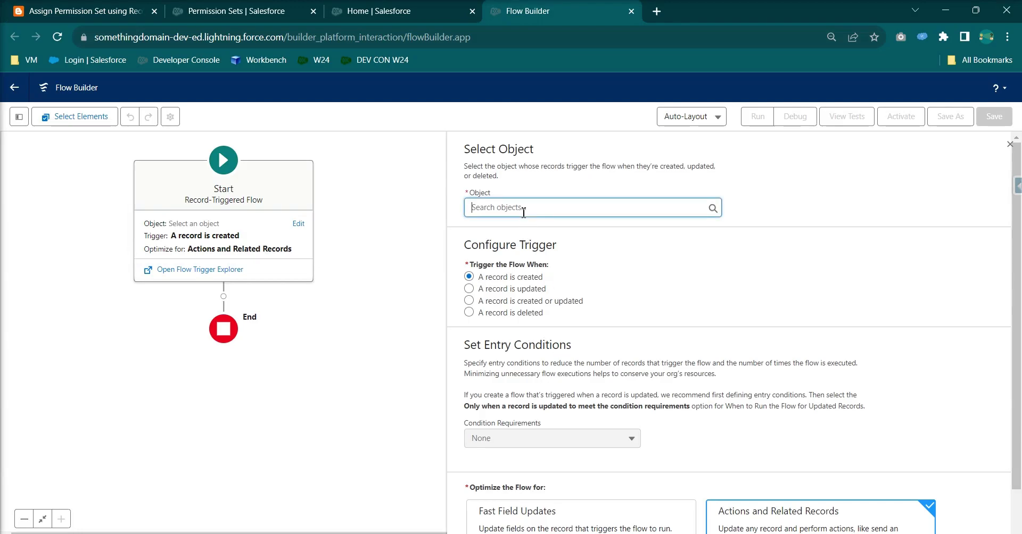
{"action": "type", "text": "User"}
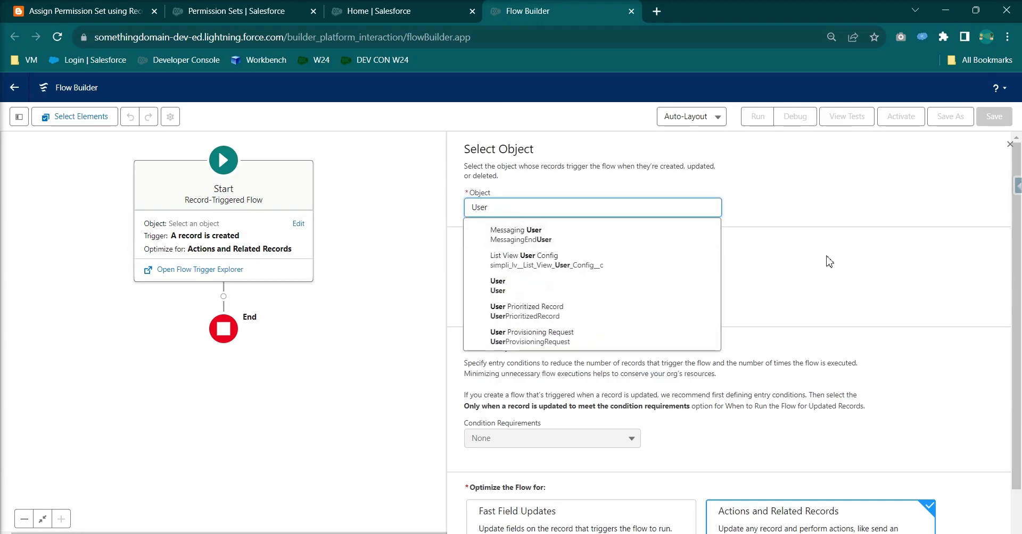
{"action": "left_click", "coordinate": [601, 286]}
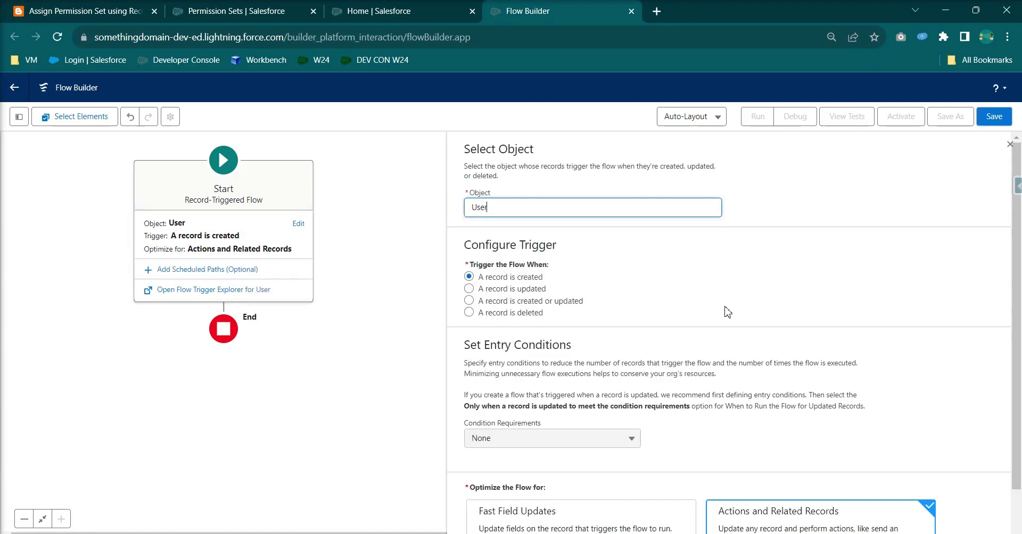
{"action": "left_click", "coordinate": [535, 301]}
{"action": "scroll", "coordinate": [681, 306], "scroll_direction": "down", "scroll_amount": 1}
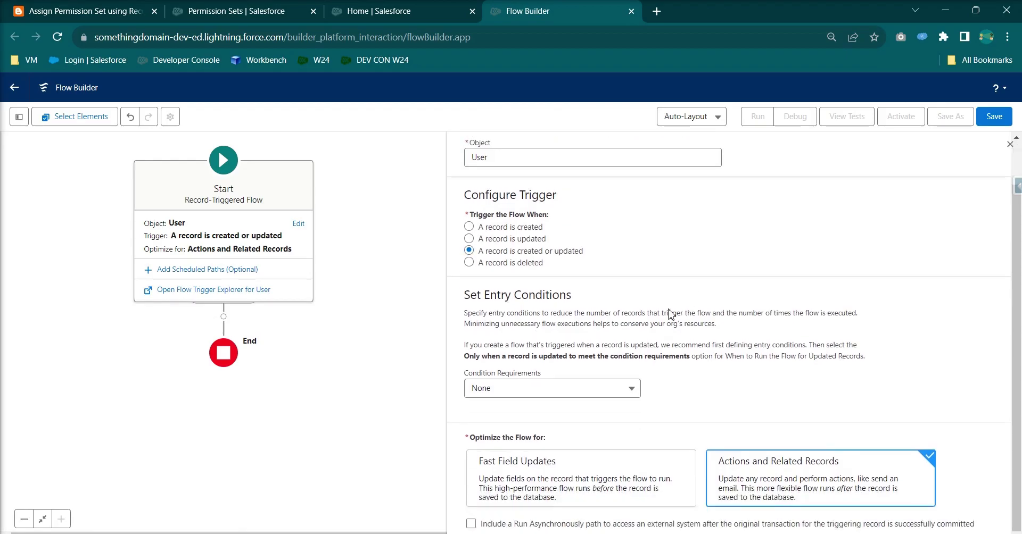
Require all conditions with IsActive Equals True, and run the flow only when a record is updated to meet the condition requirements.
{"action": "left_click", "coordinate": [111, 7]}
{"action": "left_click_drag", "start_coordinate": [169, 271], "coordinate": [268, 282]}
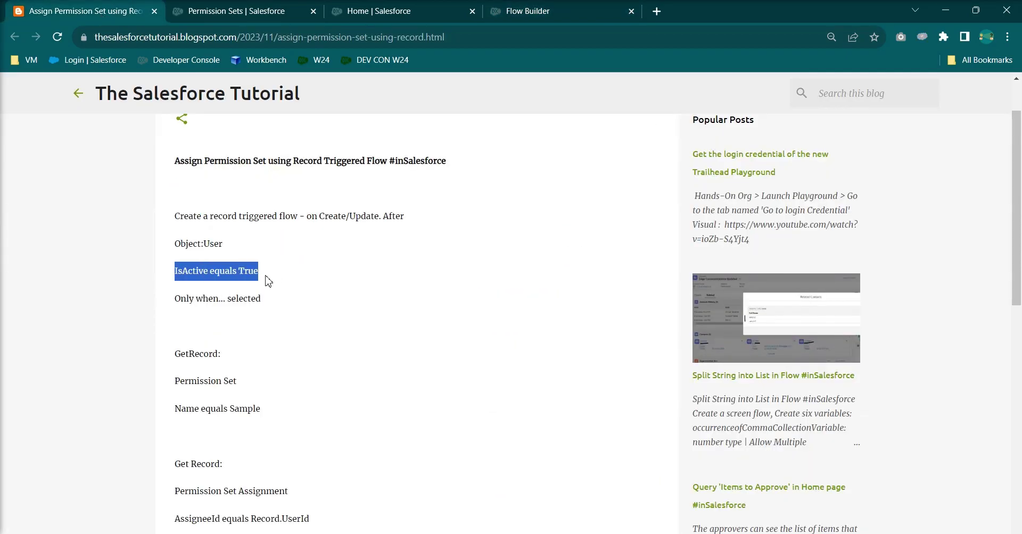
{"action": "left_click_drag", "start_coordinate": [180, 299], "coordinate": [285, 300]}
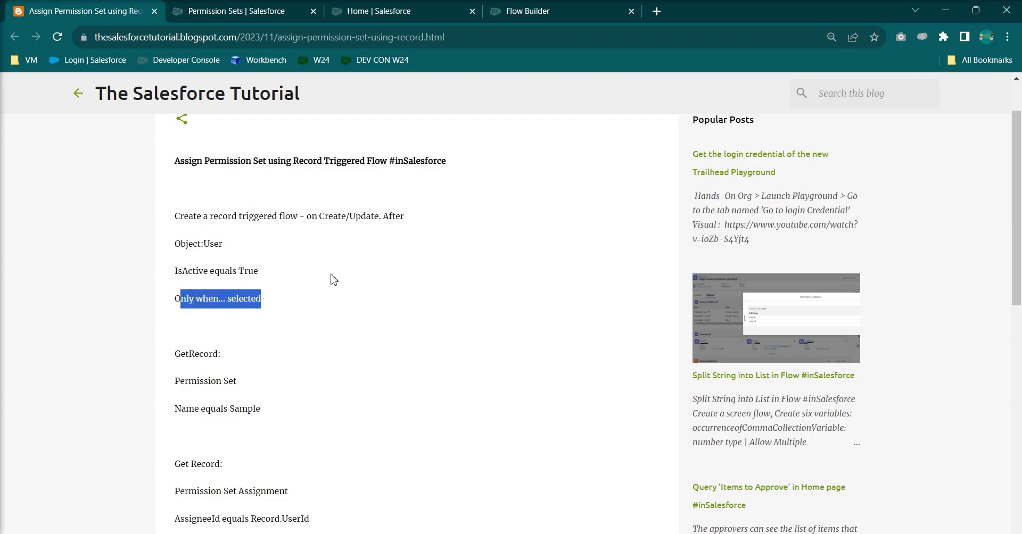
{"action": "left_click", "coordinate": [560, 14]}
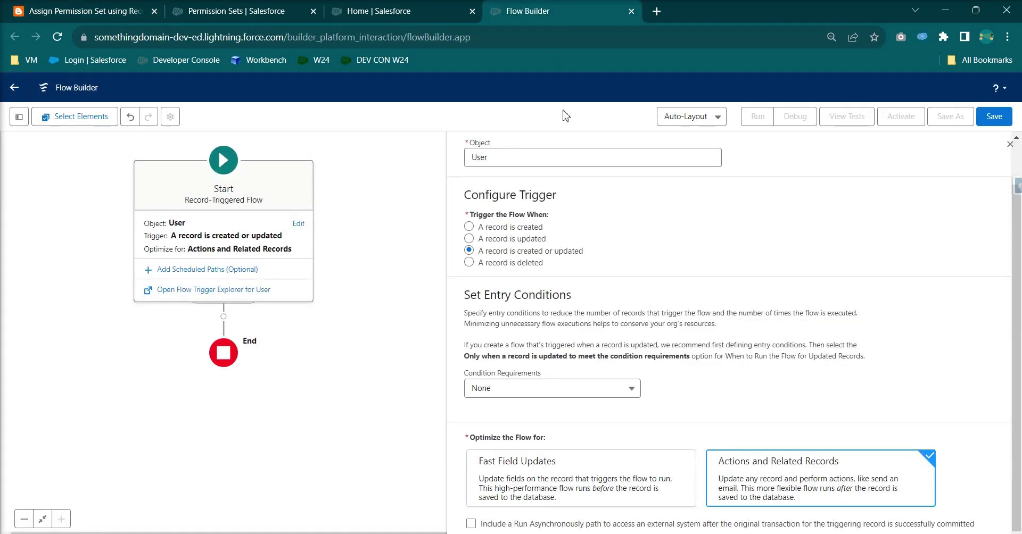
{"action": "left_click", "coordinate": [526, 391]}
{"action": "left_click", "coordinate": [525, 304]}
{"action": "left_click", "coordinate": [529, 433]}
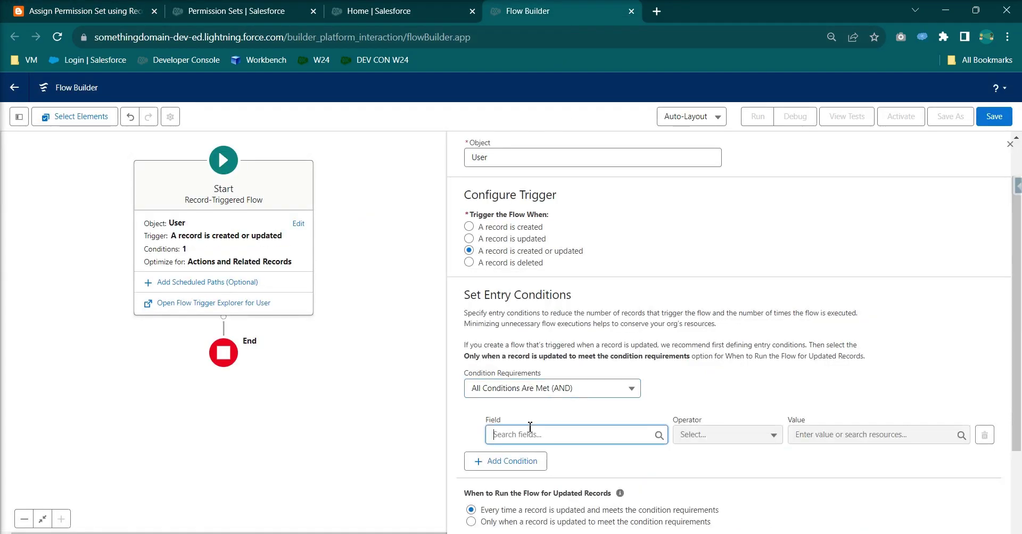
{"action": "type", "text": "isactive"}
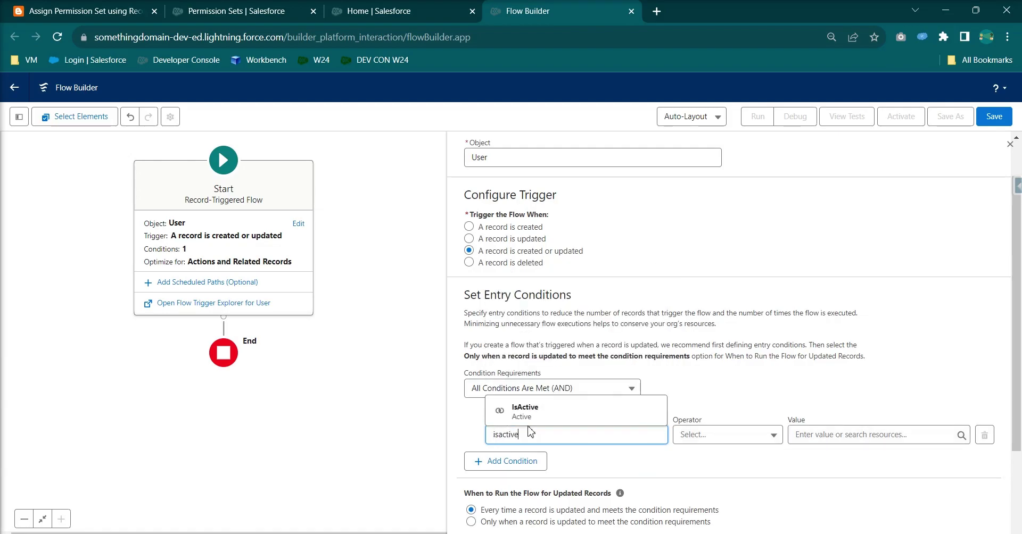
{"action": "left_click", "coordinate": [541, 421]}
{"action": "left_click", "coordinate": [837, 432]}
{"action": "type", "text": "true"}
{"action": "left_click", "coordinate": [852, 411]}
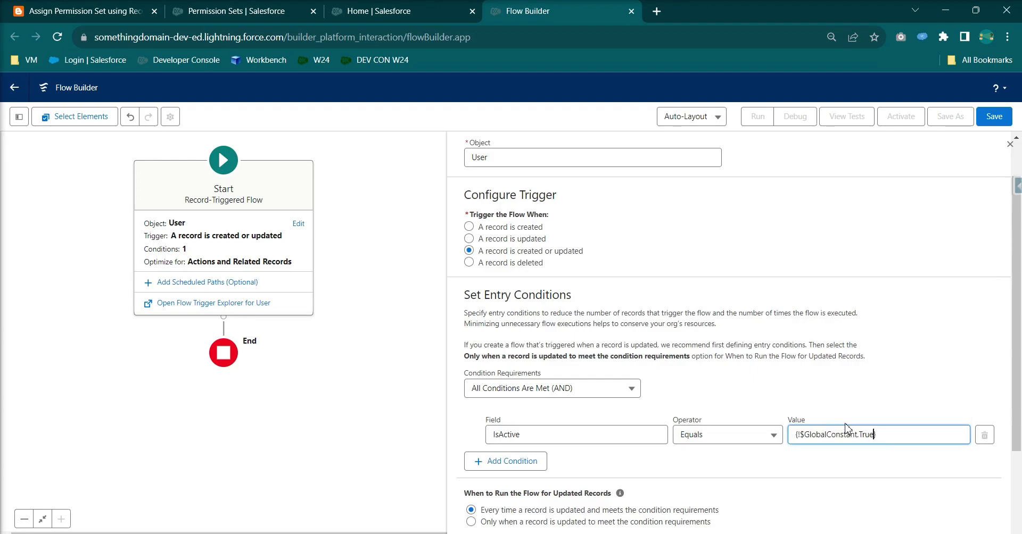
{"action": "left_click", "coordinate": [585, 525]}
{"action": "scroll", "coordinate": [676, 475], "scroll_direction": "down", "scroll_amount": 2}
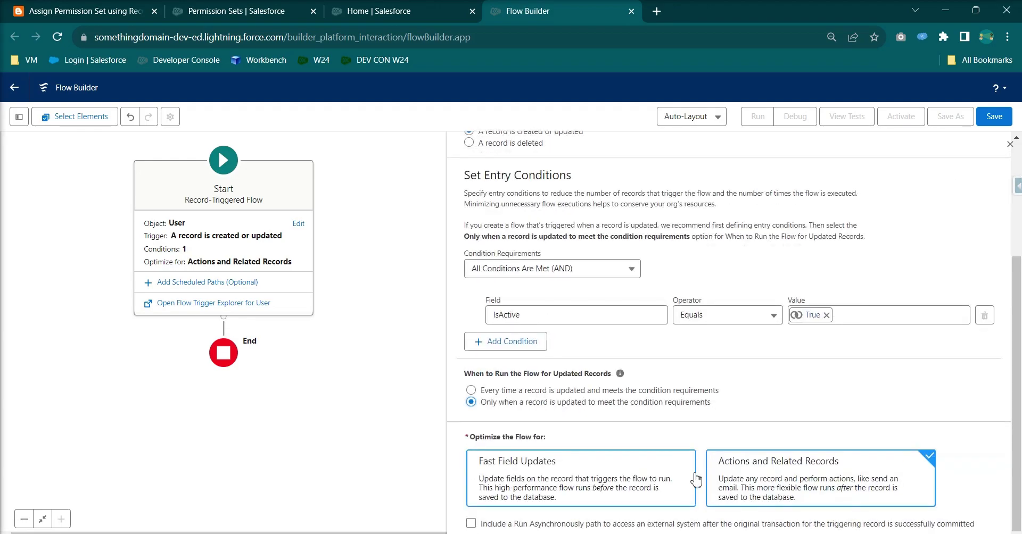
Check the blog's Get Record instructions and add a Get Records element between the flow's start and end.
{"action": "left_click", "coordinate": [224, 318]}
{"action": "left_click", "coordinate": [17, 8]}
{"action": "left_click_drag", "start_coordinate": [215, 348], "coordinate": [264, 388]}
{"action": "left_click_drag", "start_coordinate": [189, 407], "coordinate": [319, 426]}
{"action": "left_click", "coordinate": [527, 11]}
{"action": "left_click", "coordinate": [245, 258]}
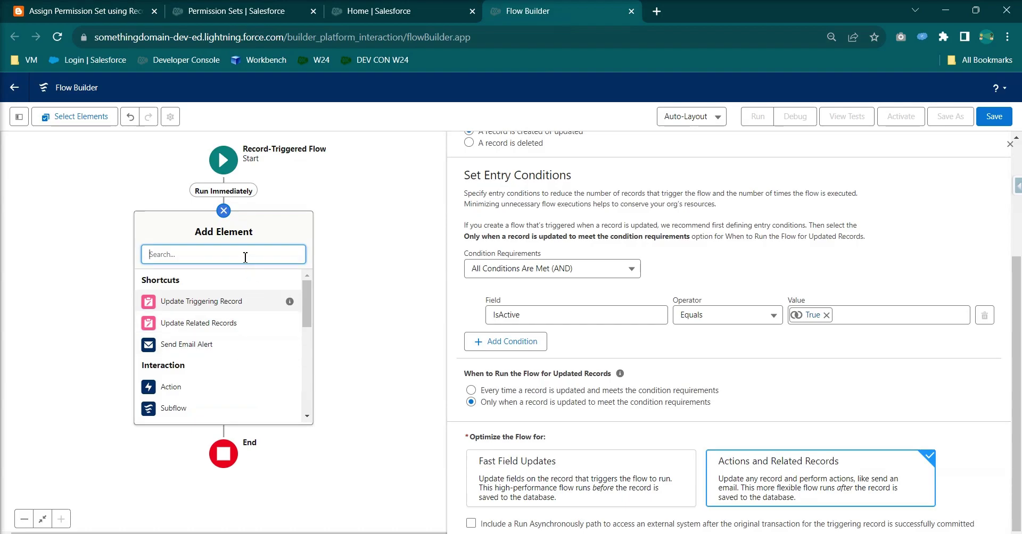
{"action": "type", "text": "na"}
{"action": "key", "text": "BackSpace"}
{"action": "key", "text": "BackSpace"}
{"action": "left_click", "coordinate": [250, 281]}
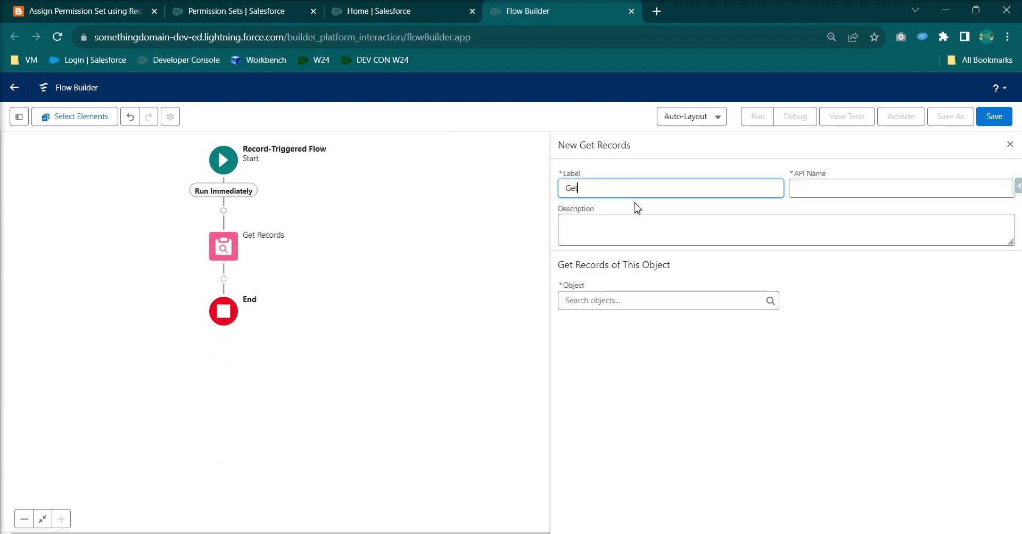
Label the Get Records element GetPSName and set its object to Permission Set.
{"action": "type", "text": "GetPSName"}
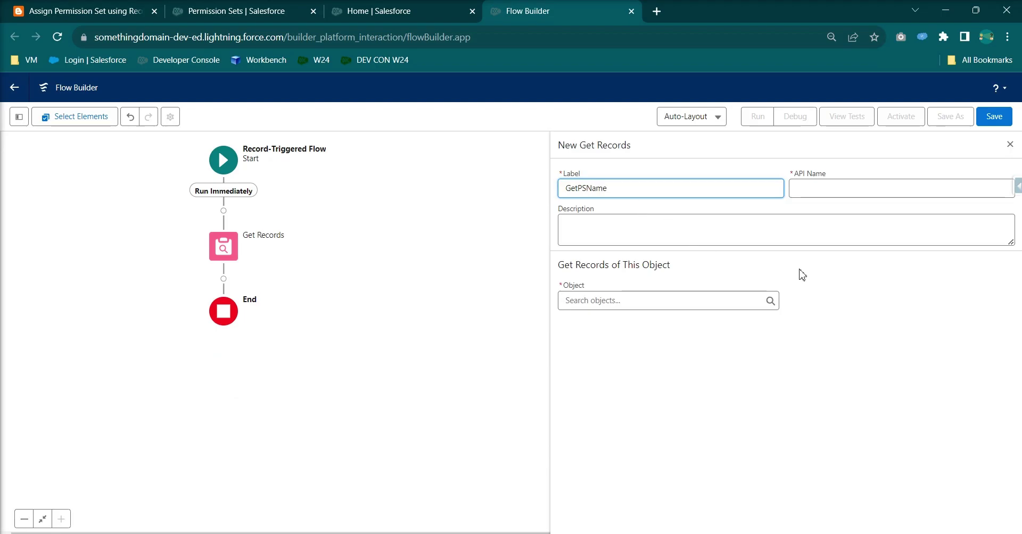
{"action": "left_click", "coordinate": [650, 301]}
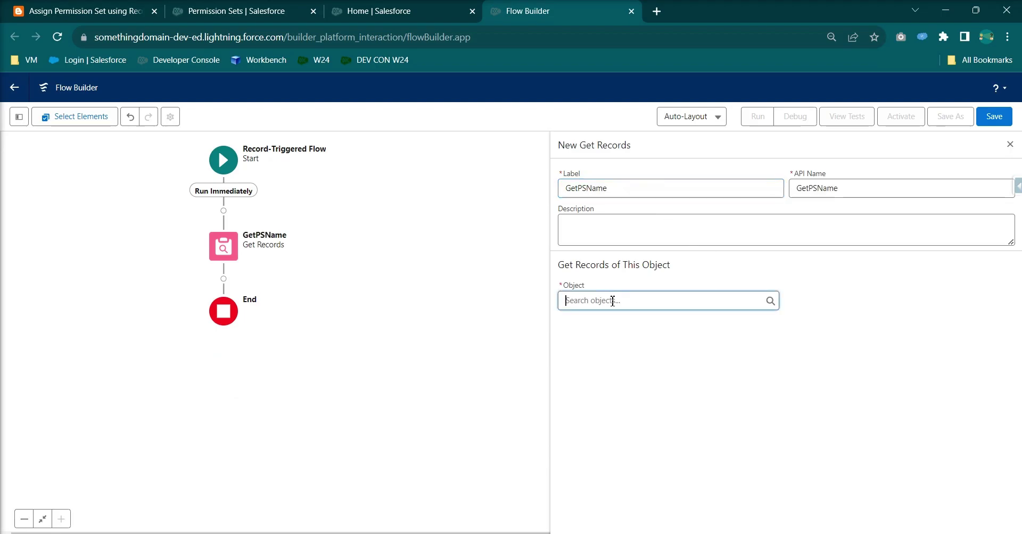
{"action": "type", "text": "permi"}
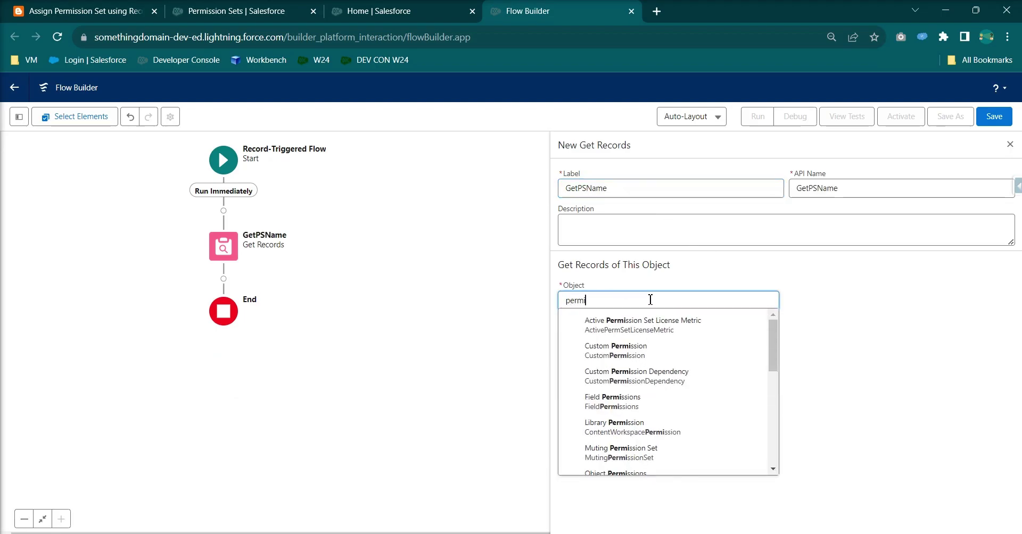
{"action": "type", "text": "ssion se"}
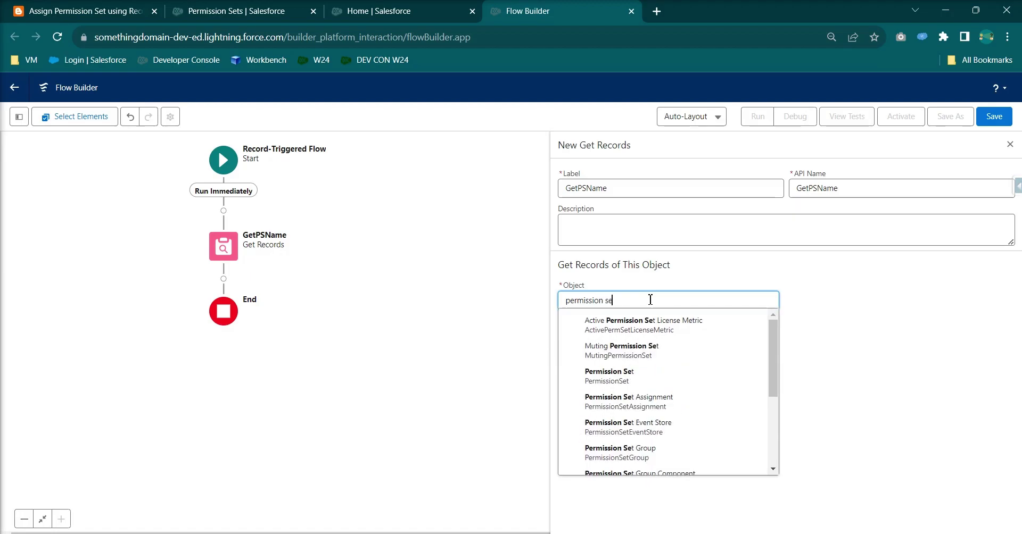
{"action": "left_click", "coordinate": [612, 373]}
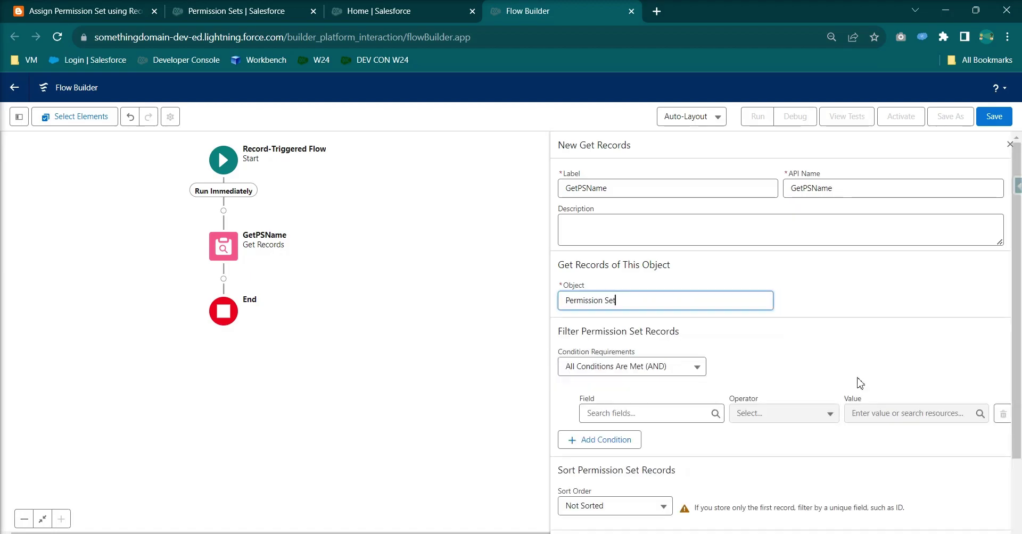
Filter the Permission Set records by Name Equals samplePermissionSet, checking the blog for the condition.
{"action": "left_click", "coordinate": [642, 420]}
{"action": "type", "text": "Name"}
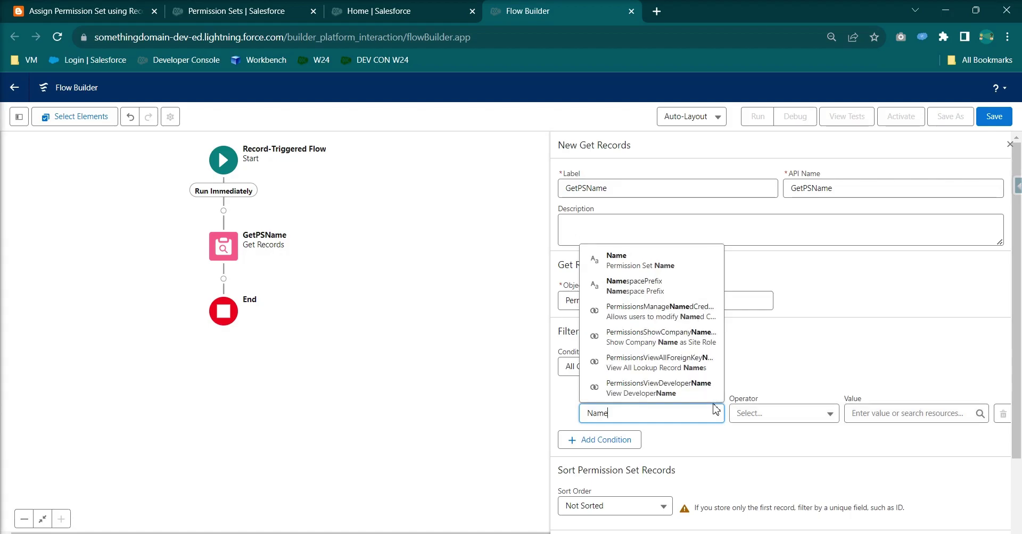
{"action": "left_click", "coordinate": [639, 261]}
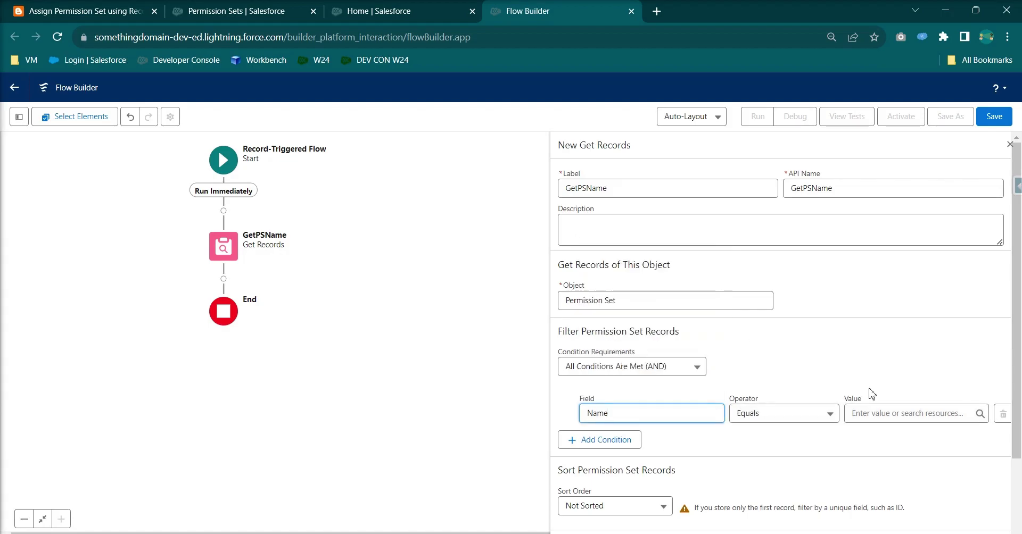
{"action": "left_click", "coordinate": [138, 22]}
{"action": "left_click", "coordinate": [364, 341]}
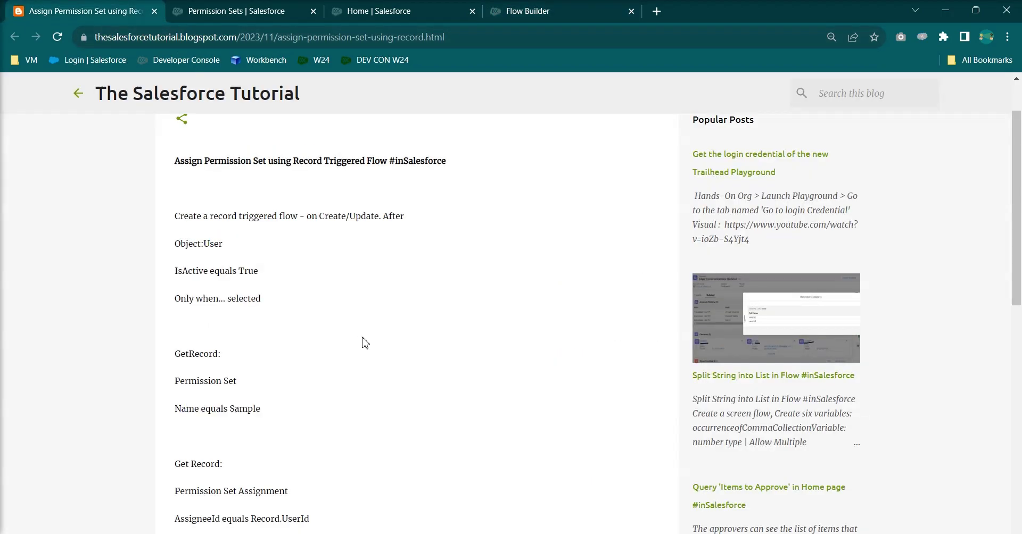
{"action": "left_click", "coordinate": [551, 13]}
{"action": "left_click", "coordinate": [881, 413]}
{"action": "type", "text": "samplePermi"}
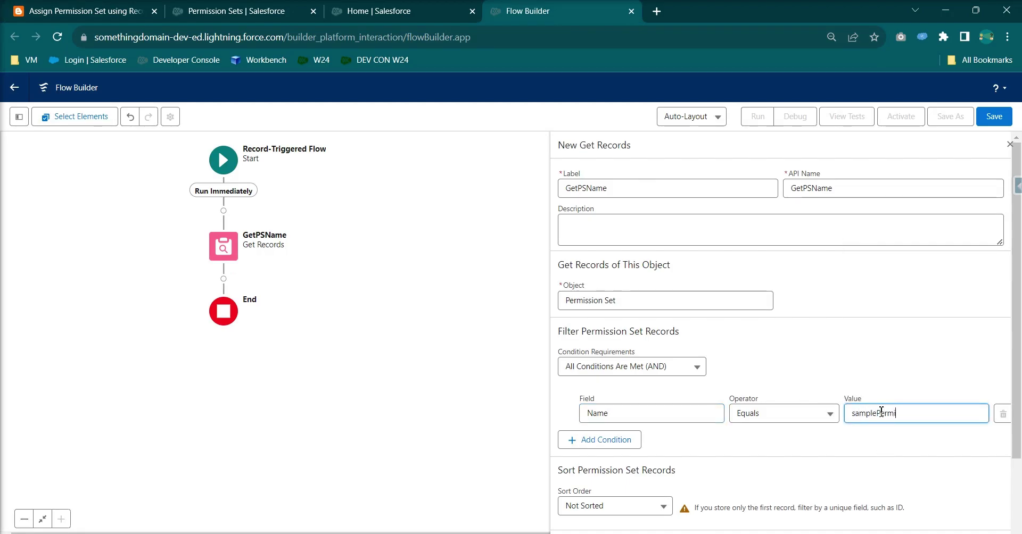
{"action": "type", "text": "ssionSet"}
{"action": "left_click", "coordinate": [843, 455]}
{"action": "scroll", "coordinate": [683, 445], "scroll_direction": "down", "scroll_amount": 2}
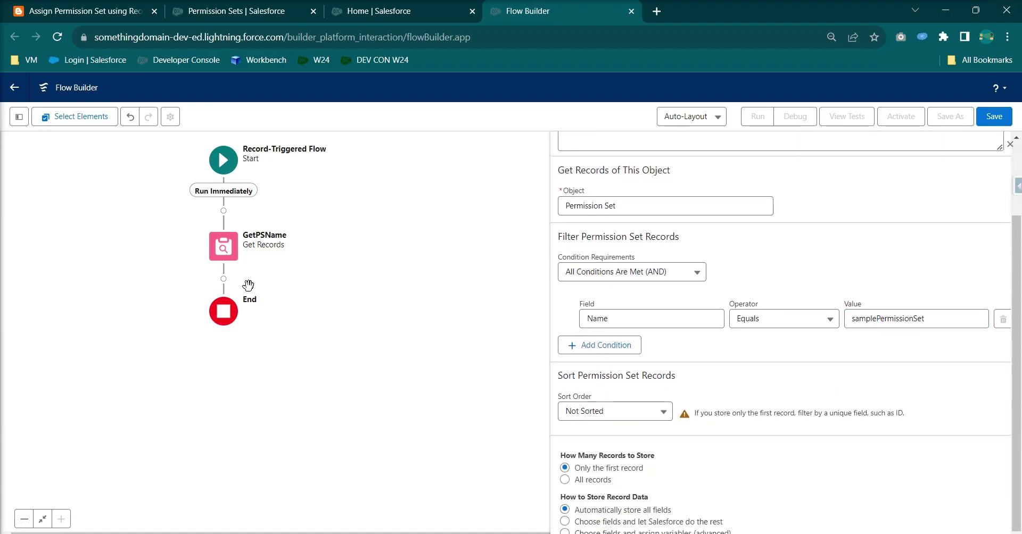
Check the blog's second Get Record instructions and add another Get Records element after GetPSName.
{"action": "left_click", "coordinate": [223, 280]}
{"action": "left_click", "coordinate": [31, 16]}
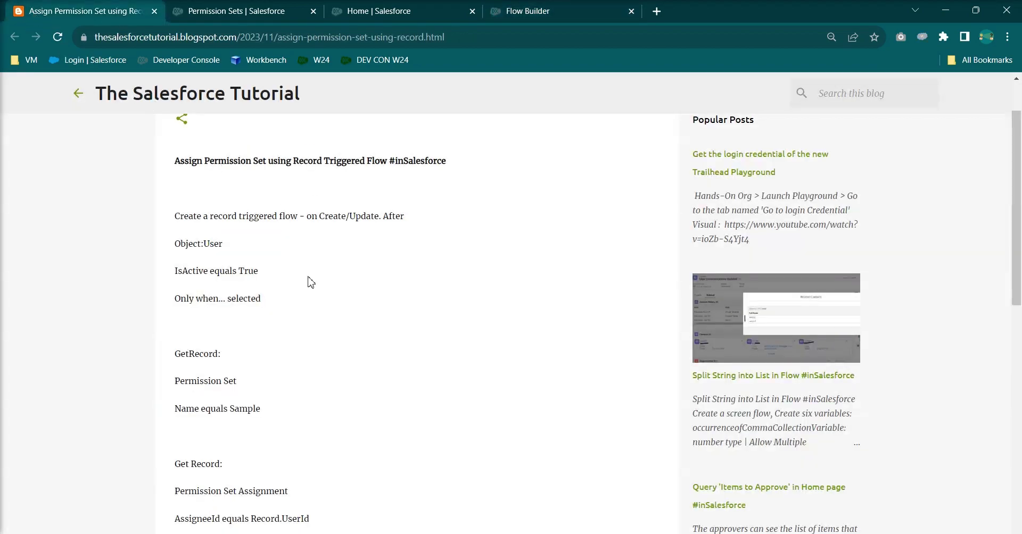
{"action": "scroll", "coordinate": [372, 368], "scroll_direction": "down", "scroll_amount": 3}
{"action": "left_click_drag", "start_coordinate": [182, 330], "coordinate": [304, 363]}
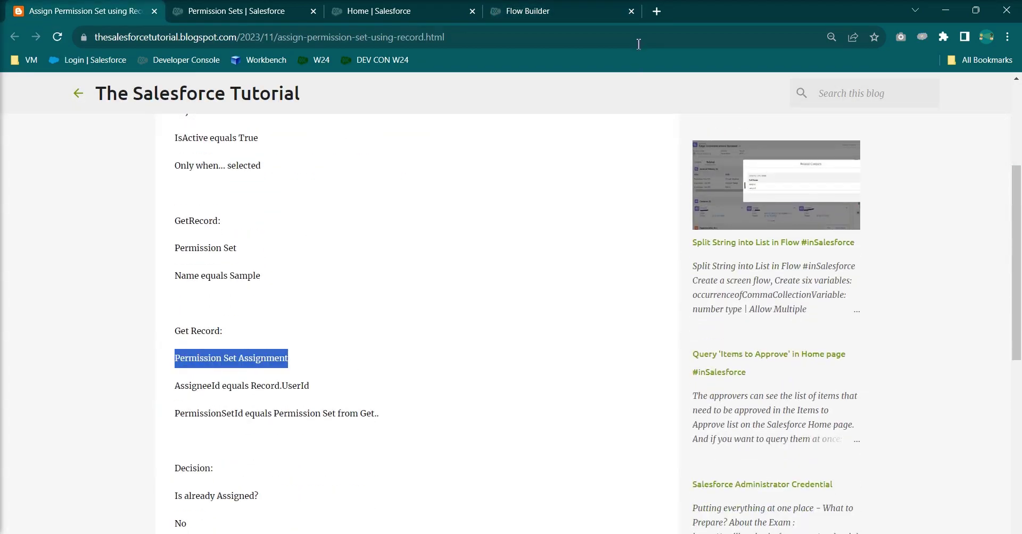
{"action": "left_click", "coordinate": [551, 11]}
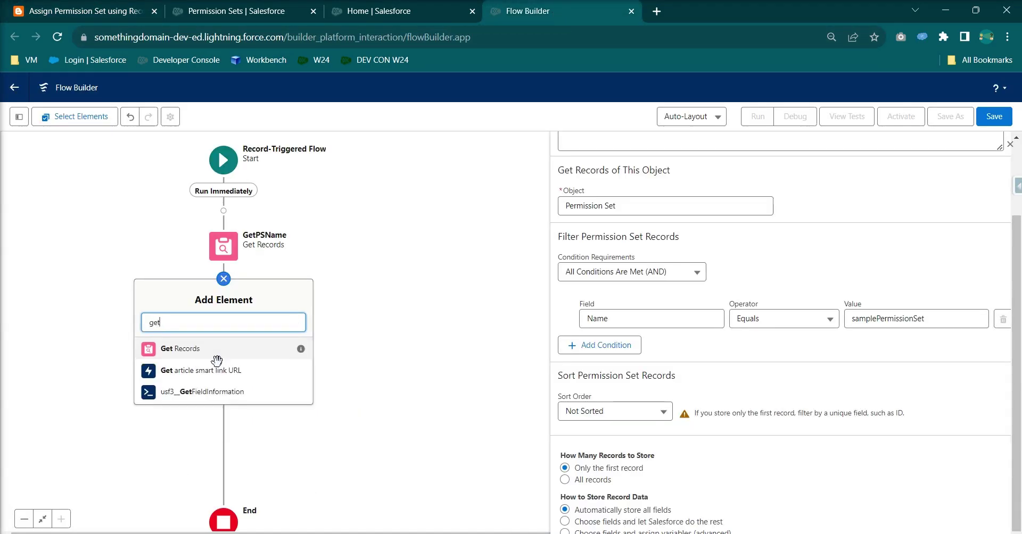
{"action": "left_click", "coordinate": [244, 346]}
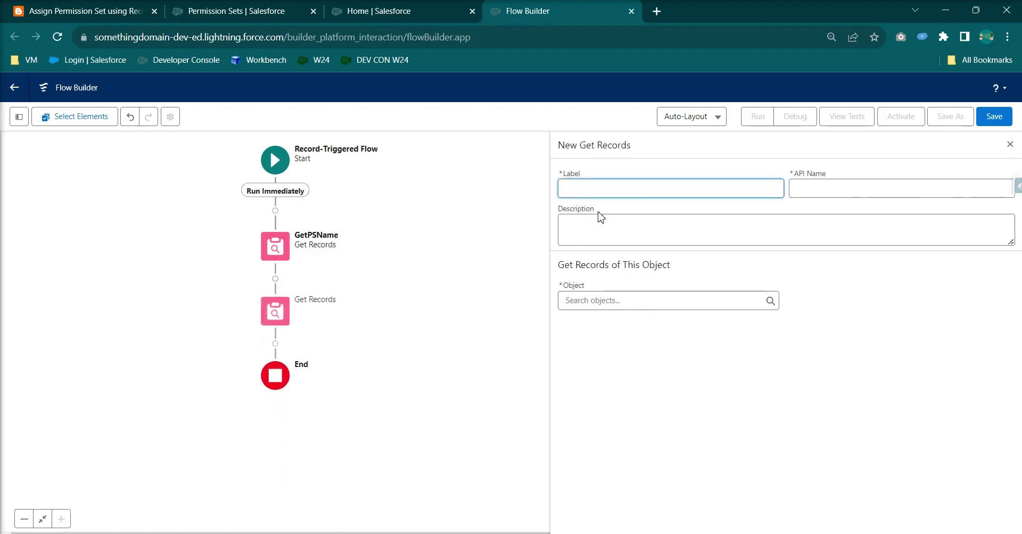
Label the new Get Records element getPSA and set its object to Permission Set Assignment.
{"action": "type", "text": "getPSA"}
{"action": "left_click", "coordinate": [673, 224]}
{"action": "left_click", "coordinate": [589, 299]}
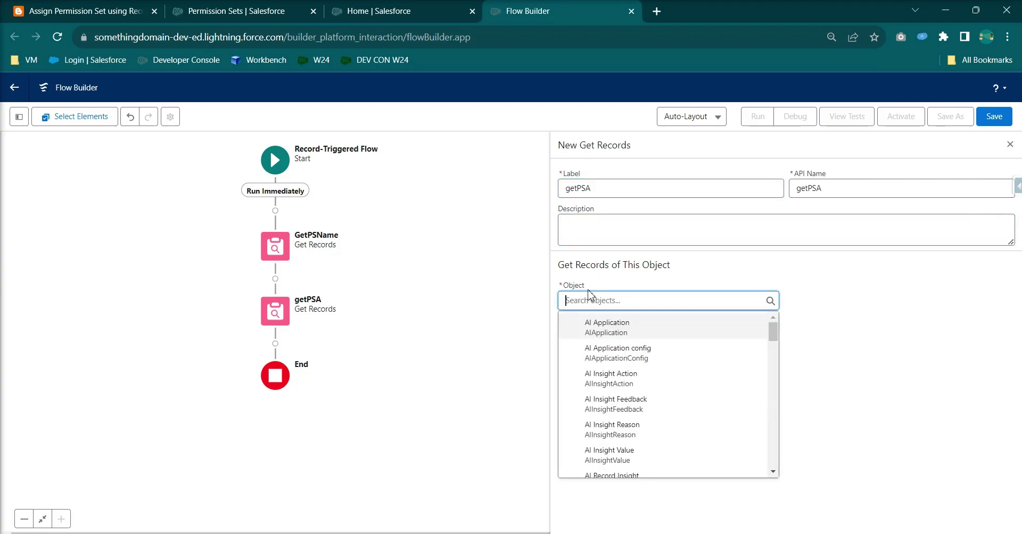
{"action": "type", "text": "permission"}
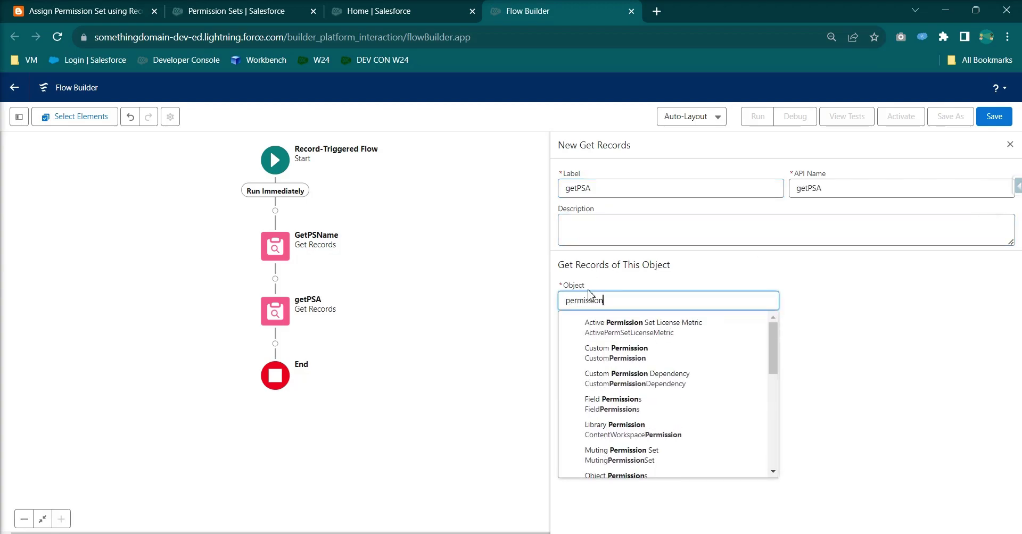
{"action": "type", "text": "se"}
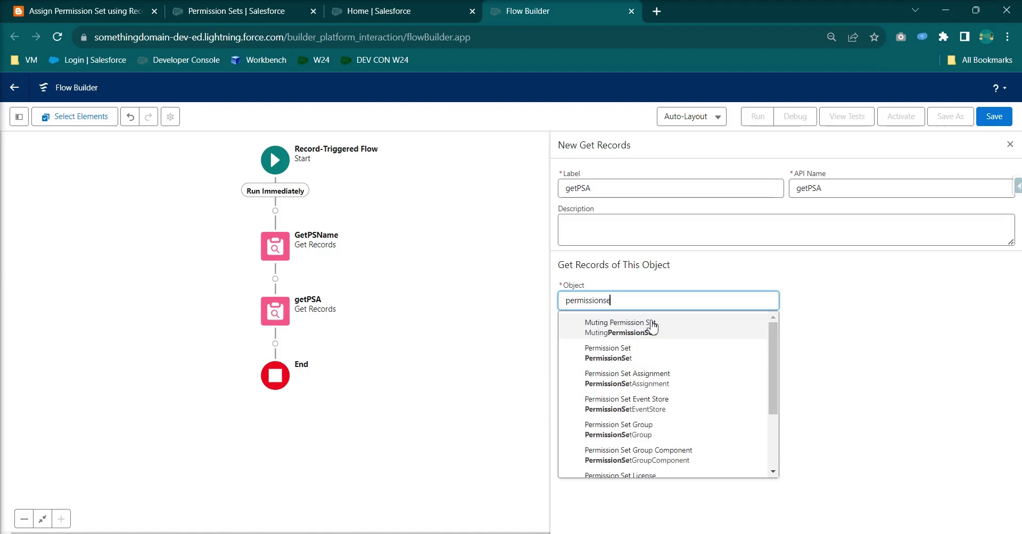
{"action": "left_click", "coordinate": [669, 380]}
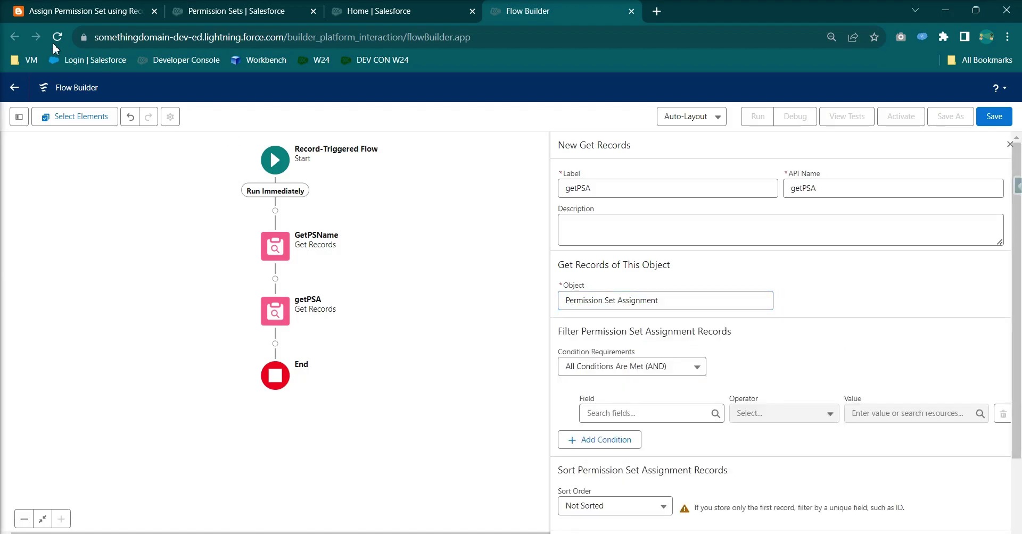
Filter the Permission Set Assignment records by AssigneeId Equals the triggering record's User ID ({!$Record.Id}), checking the blog for the condition.
{"action": "left_click", "coordinate": [79, 15]}
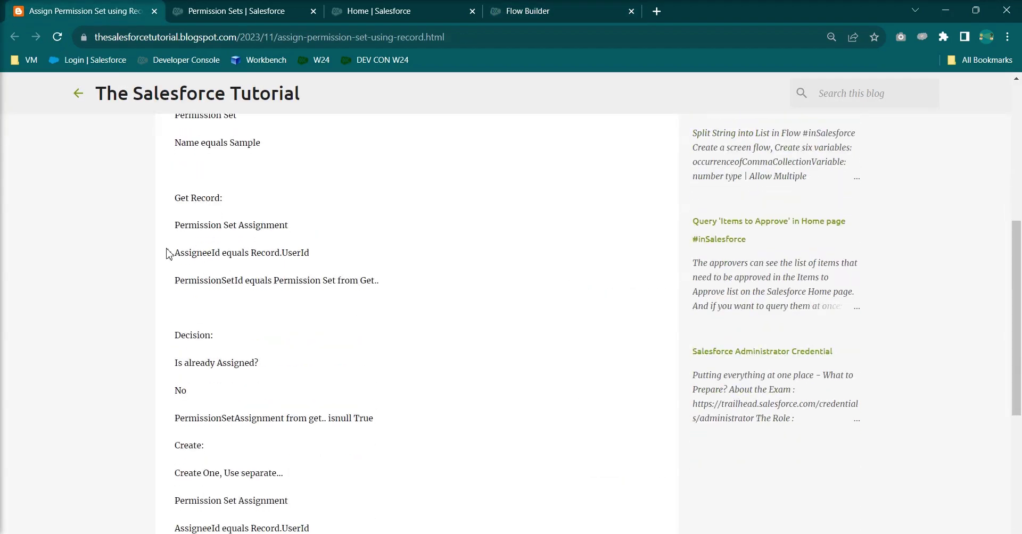
{"action": "left_click_drag", "start_coordinate": [168, 254], "coordinate": [343, 260]}
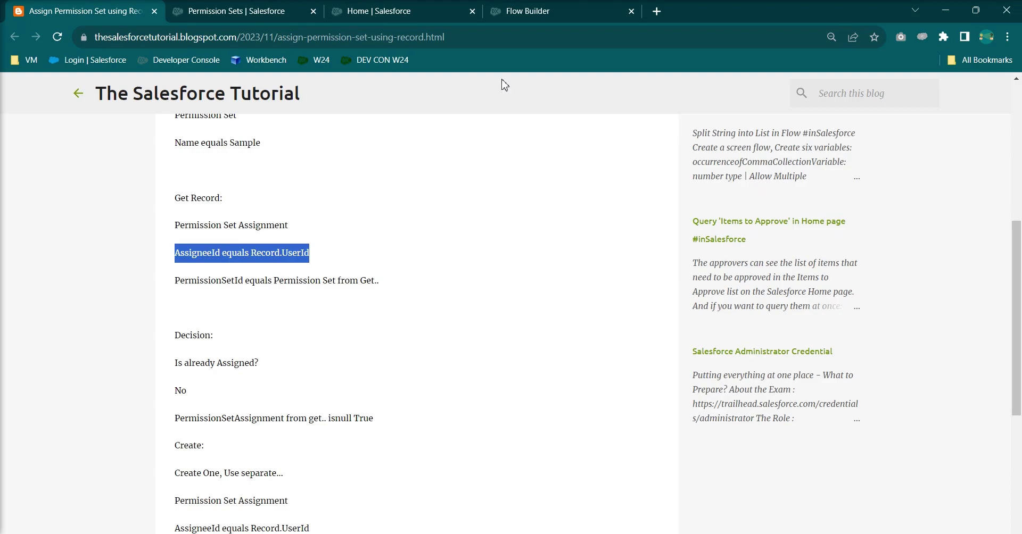
{"action": "left_click", "coordinate": [568, 19]}
{"action": "left_click", "coordinate": [637, 413]}
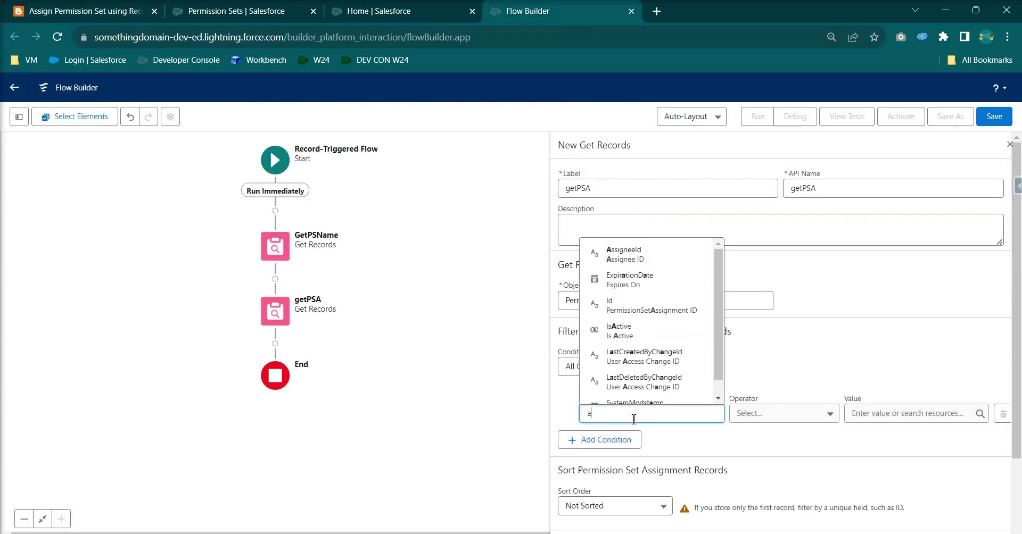
{"action": "type", "text": "ass"}
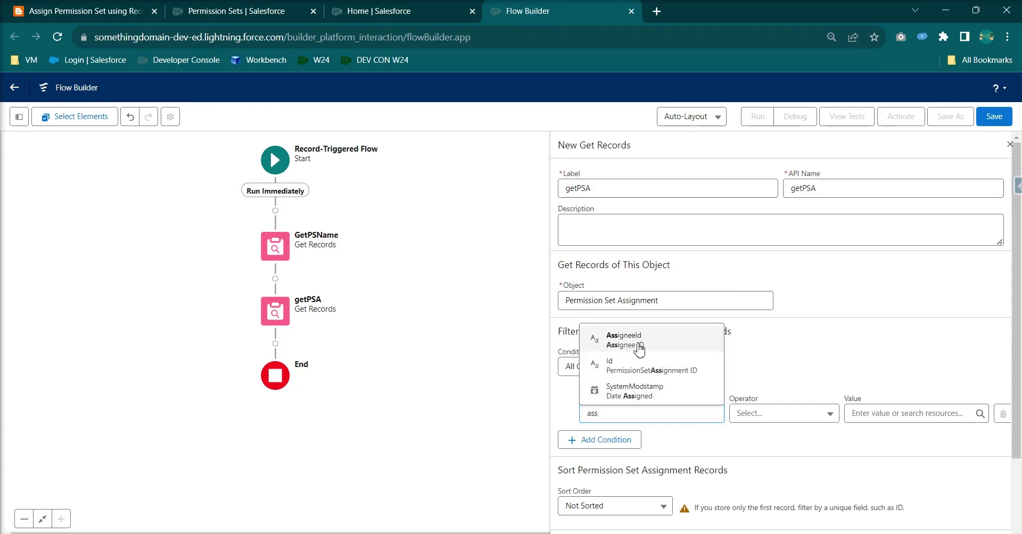
{"action": "left_click", "coordinate": [637, 343]}
{"action": "left_click", "coordinate": [872, 412]}
{"action": "type", "text": "record"}
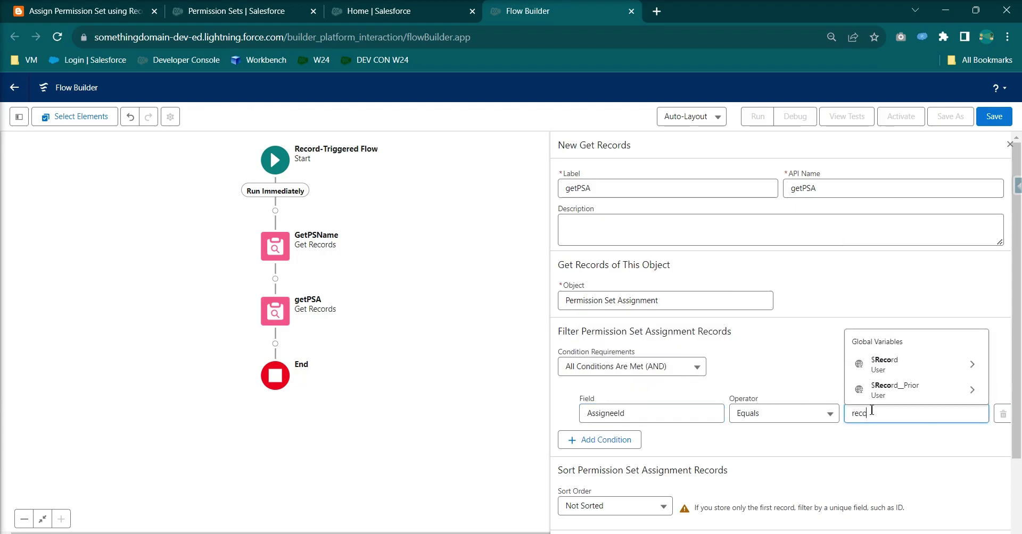
{"action": "left_click", "coordinate": [885, 362]}
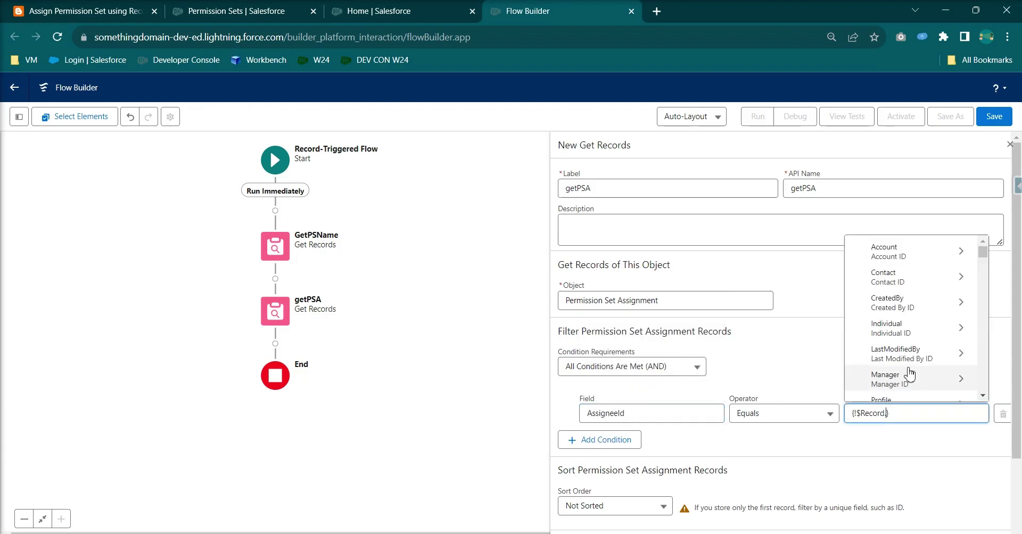
{"action": "type", "text": "Use"}
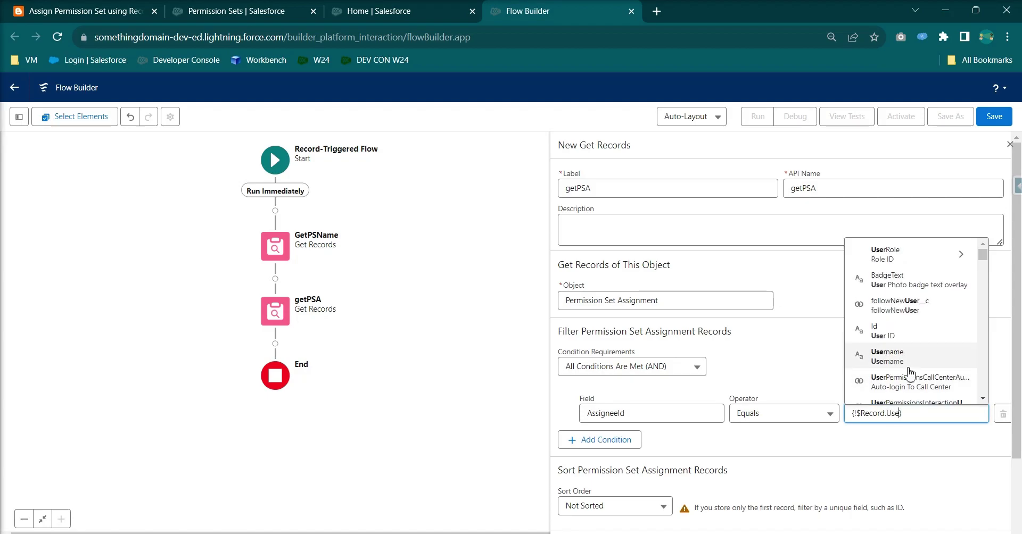
{"action": "left_click", "coordinate": [887, 331]}
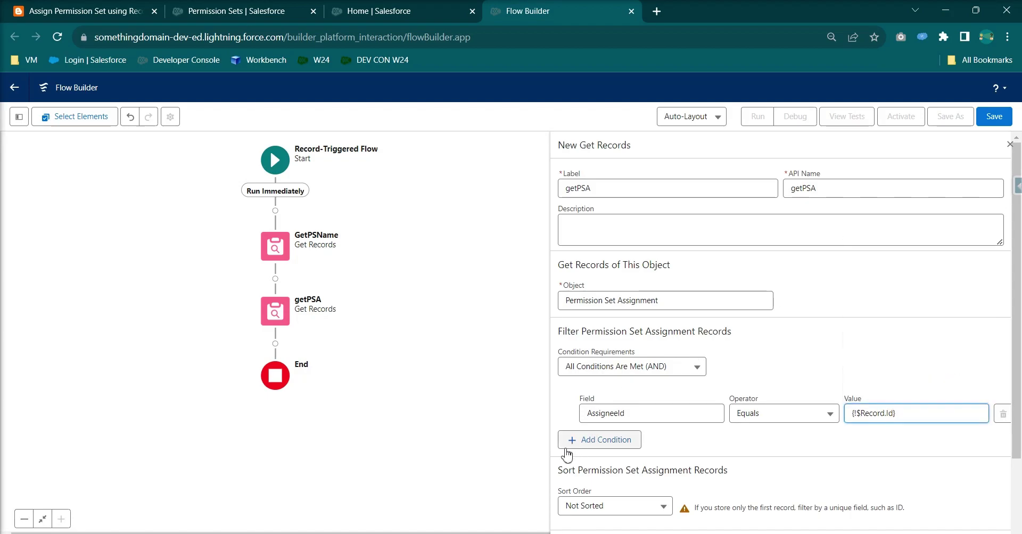
Add a second filter condition on PermissionSetId with the Equals operator, following the blog, and open its value for selection.
{"action": "left_click", "coordinate": [607, 441]}
{"action": "left_click", "coordinate": [85, 11]}
{"action": "left_click_drag", "start_coordinate": [176, 280], "coordinate": [379, 281]}
{"action": "left_click", "coordinate": [532, 13]}
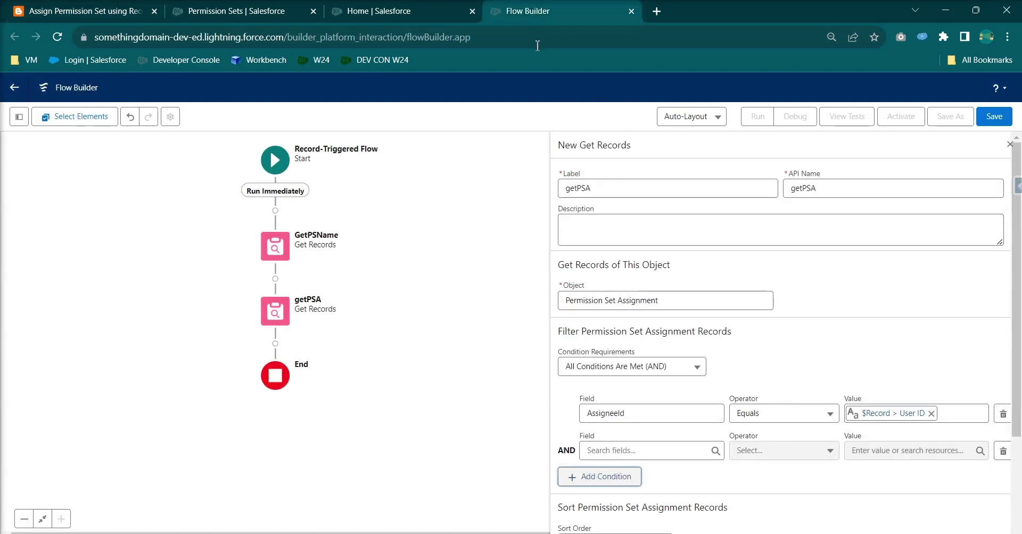
{"action": "left_click", "coordinate": [654, 450]}
{"action": "type", "text": "permiss"}
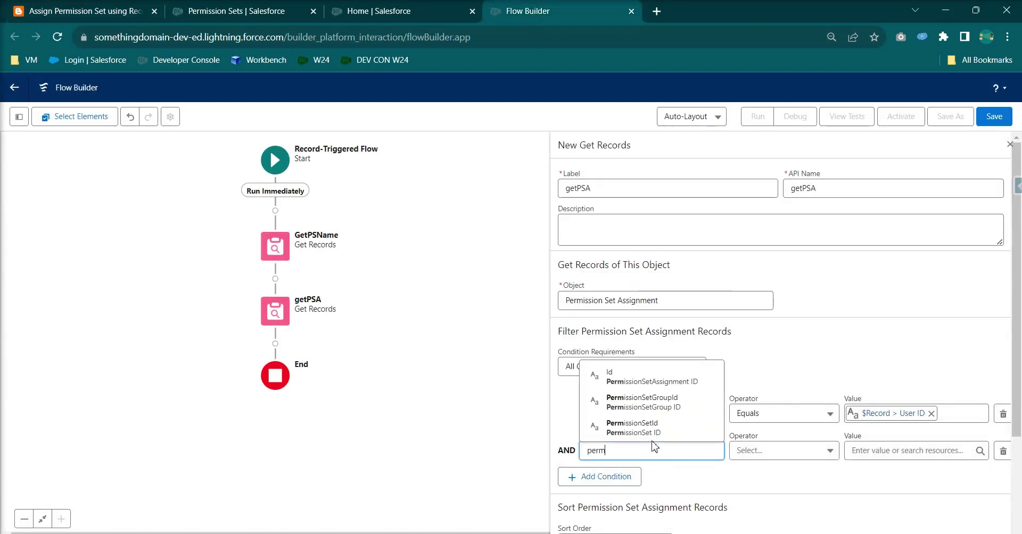
{"action": "left_click", "coordinate": [657, 426]}
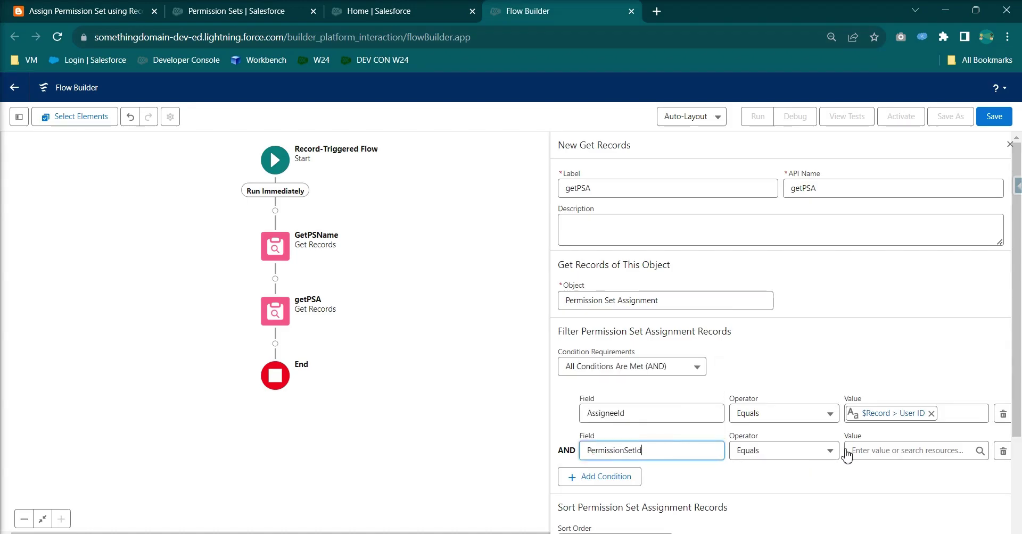
{"action": "left_click", "coordinate": [890, 450]}
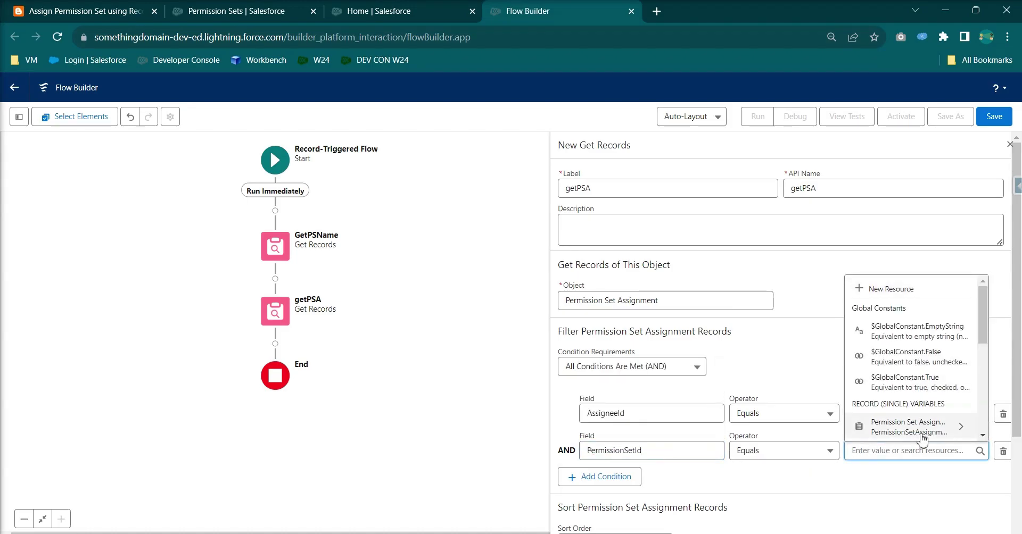
{"action": "left_click", "coordinate": [910, 424]}
{"action": "type", "text": "I"}
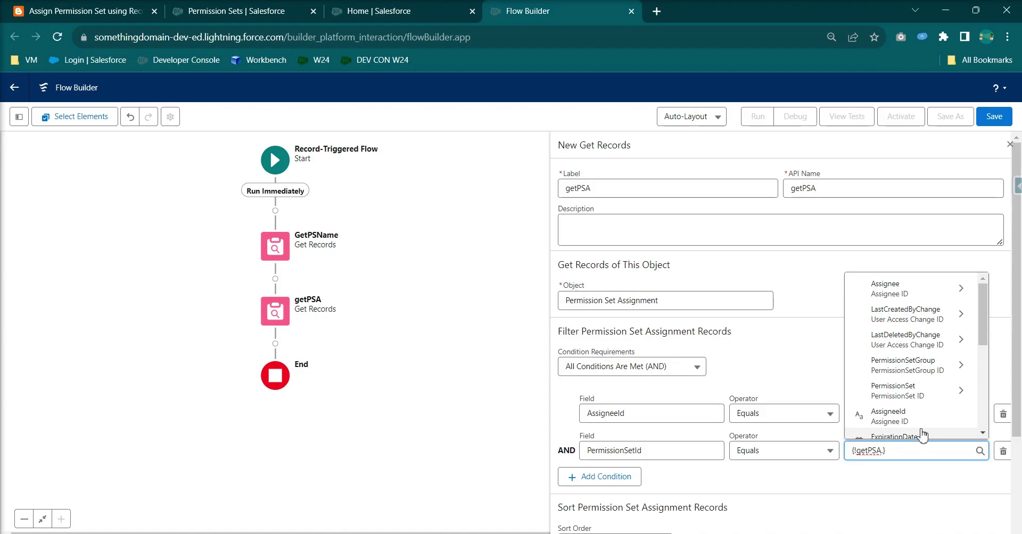
{"action": "key", "text": "BackSpace"}
{"action": "key", "text": "BackSpace"}
{"action": "key", "text": "BackSpace"}
{"action": "key", "text": "BackSpace"}
{"action": "key", "text": "BackSpace"}
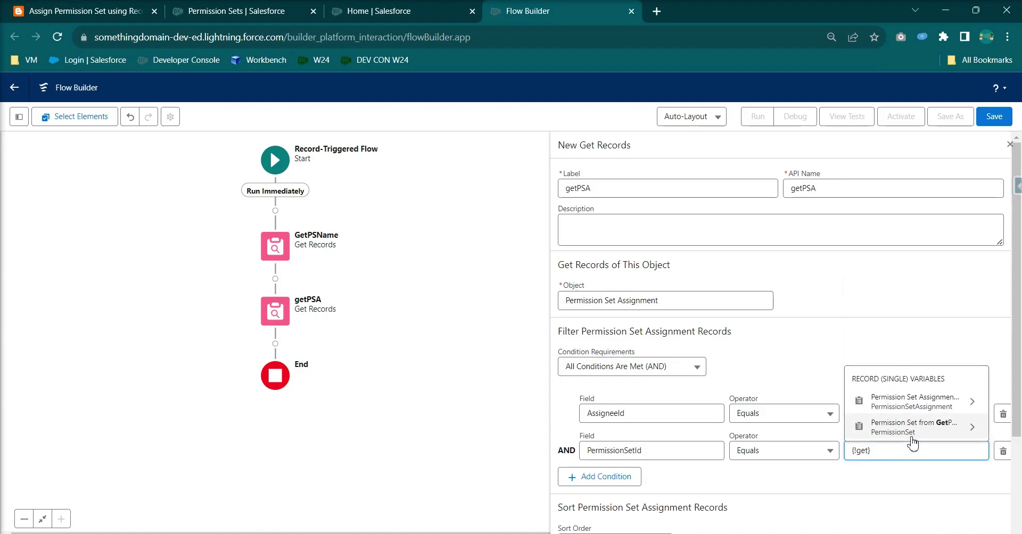
Set the PermissionSetId condition's value to the Id of the Permission Set from GetPSName.
{"action": "left_click", "coordinate": [911, 437]}
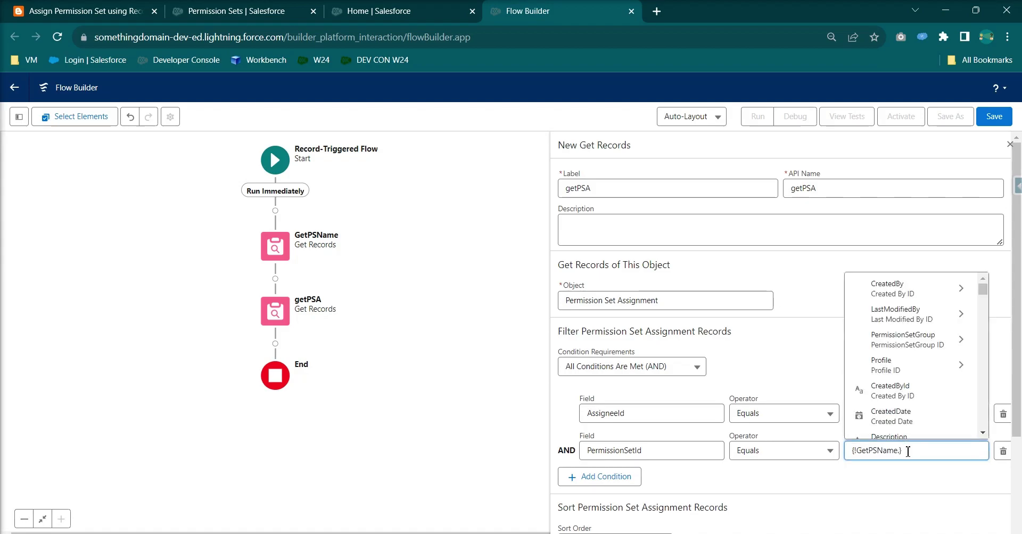
{"action": "type", "text": "Id"}
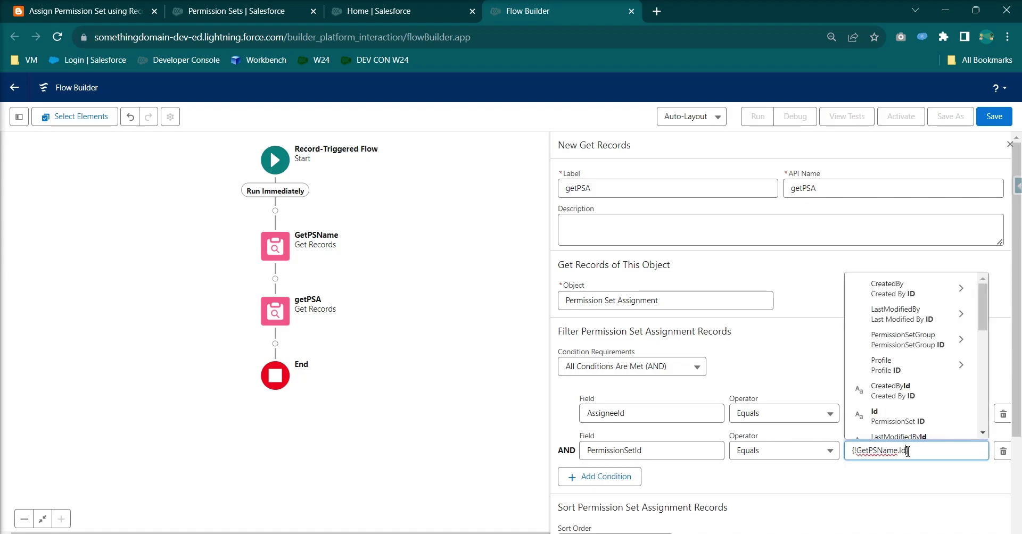
{"action": "left_click", "coordinate": [900, 418]}
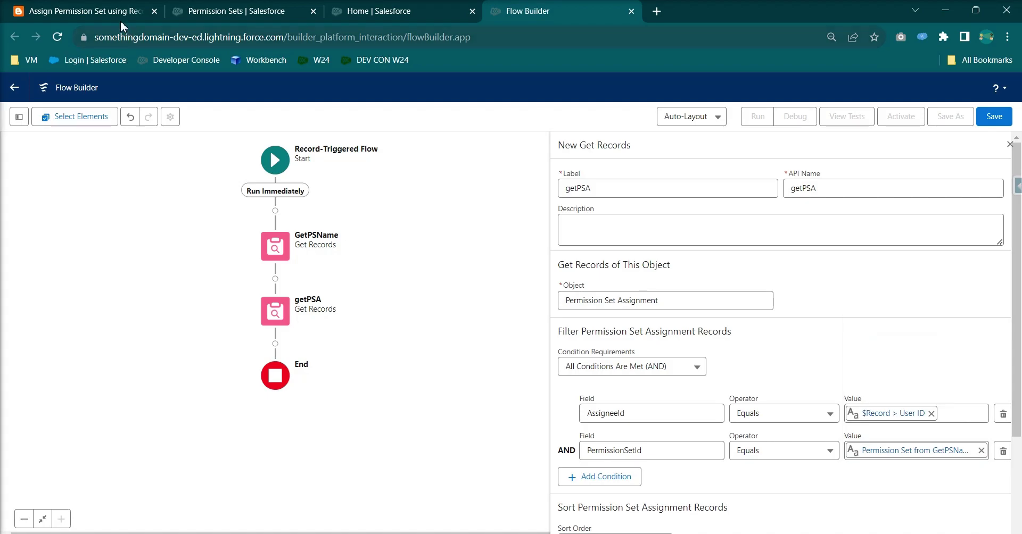
Check the blog's Decision instructions and add a Decision element between getPSA and the flow's end.
{"action": "left_click", "coordinate": [63, 13]}
{"action": "scroll", "coordinate": [444, 289], "scroll_direction": "down", "scroll_amount": 3}
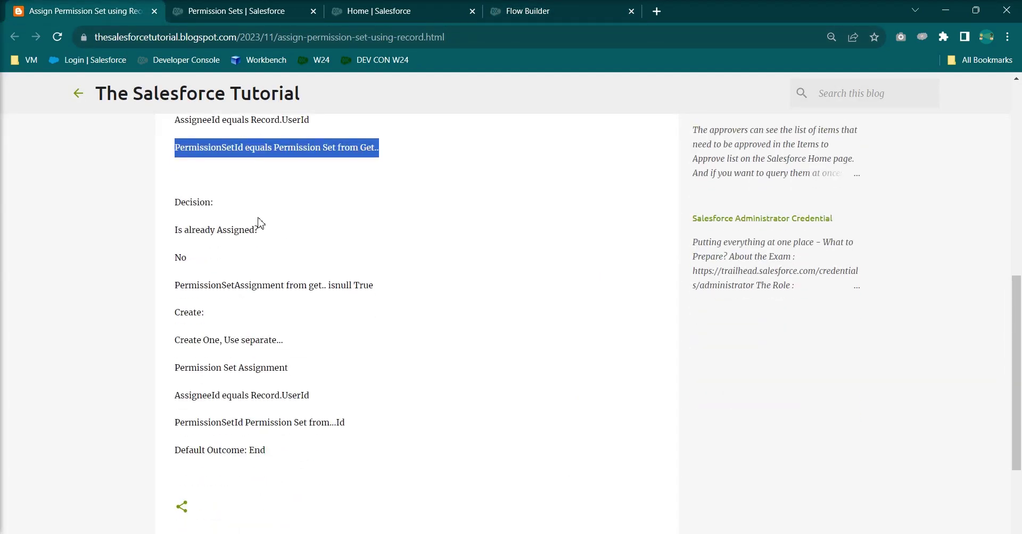
{"action": "left_click_drag", "start_coordinate": [185, 203], "coordinate": [253, 228]}
{"action": "left_click", "coordinate": [543, 21]}
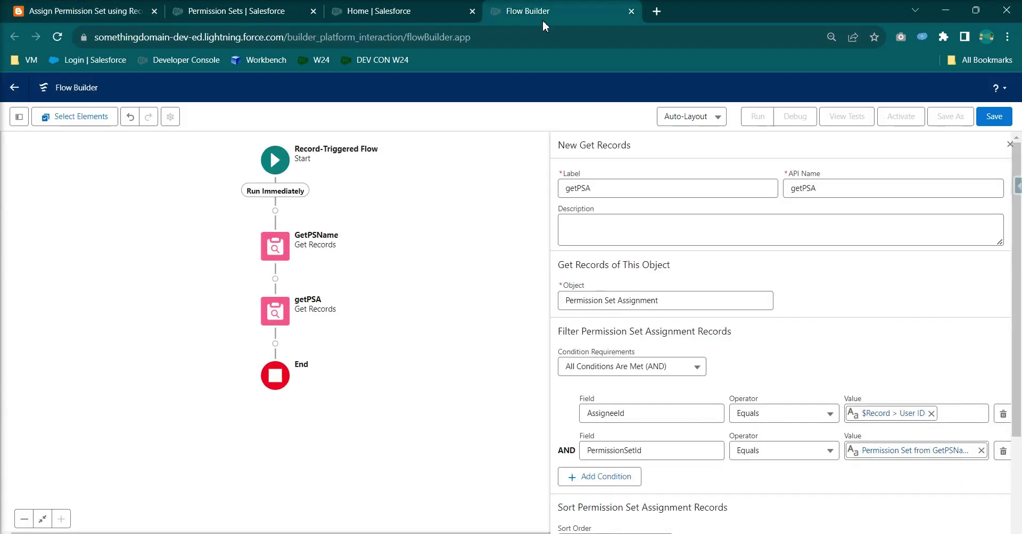
{"action": "scroll", "coordinate": [664, 385], "scroll_direction": "down", "scroll_amount": 3}
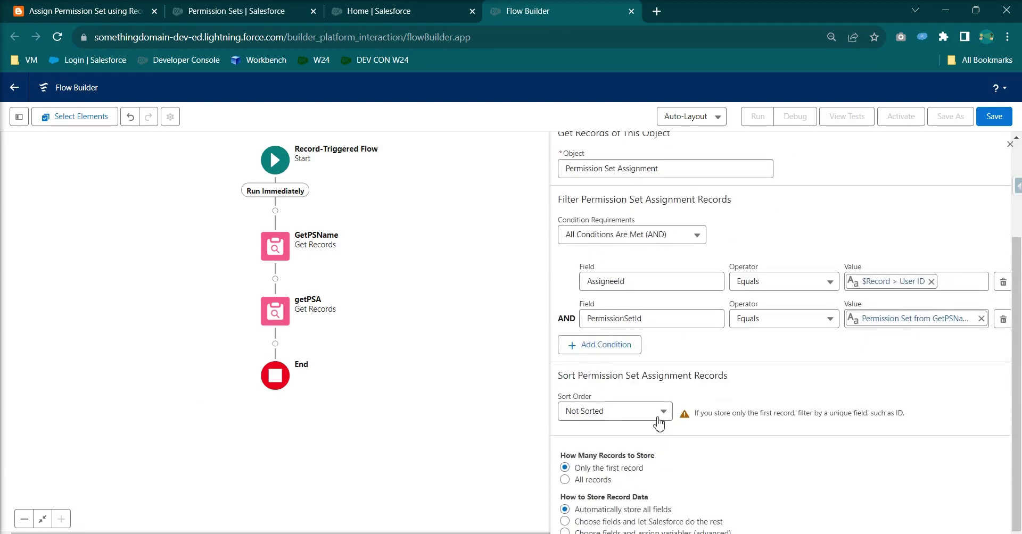
{"action": "left_click", "coordinate": [275, 344]}
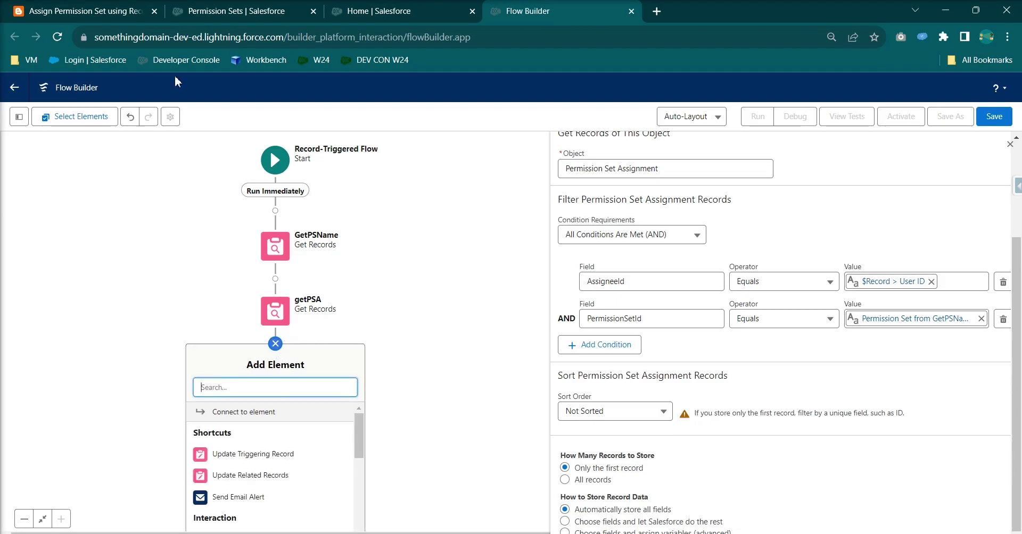
{"action": "left_click", "coordinate": [85, 12]}
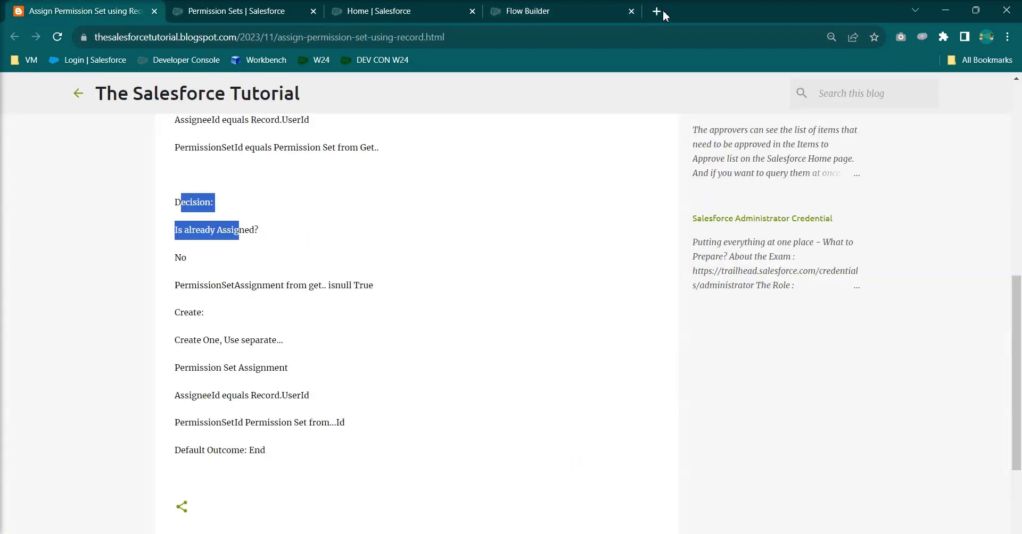
{"action": "left_click", "coordinate": [564, 11]}
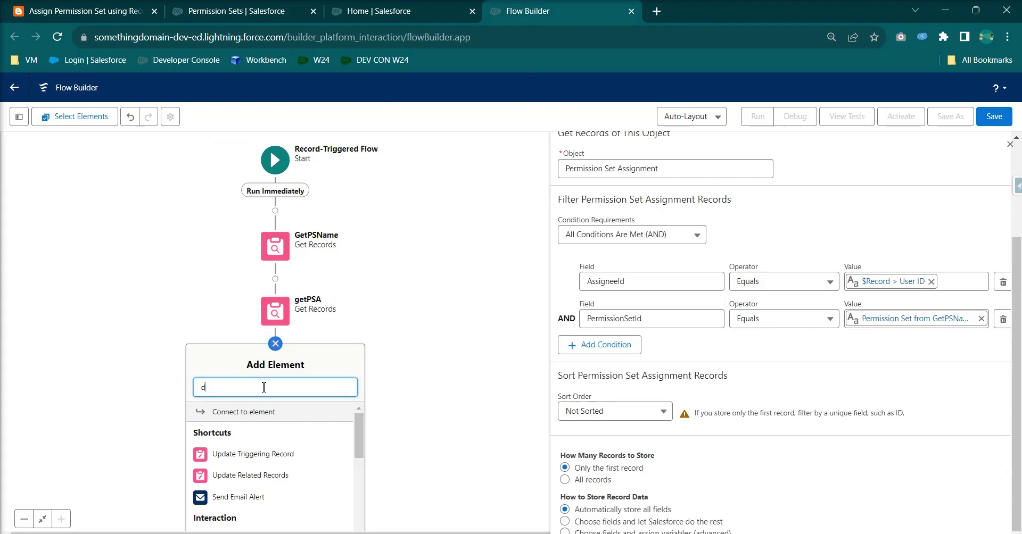
{"action": "left_click", "coordinate": [260, 414]}
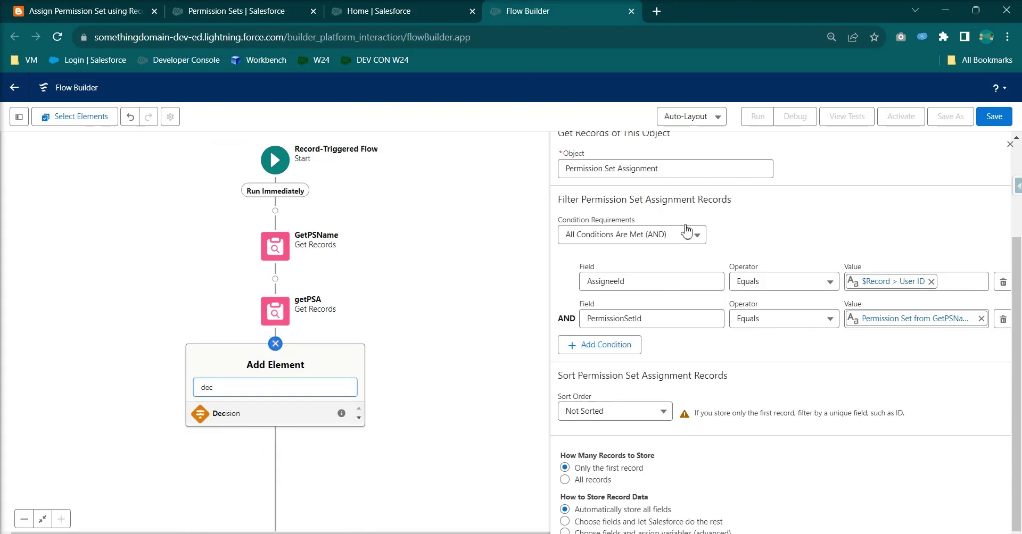
Label the decision "Is already Assigned?", copying the text from the blog.
{"action": "key", "text": "ctrl+1"}
{"action": "left_click", "coordinate": [283, 218]}
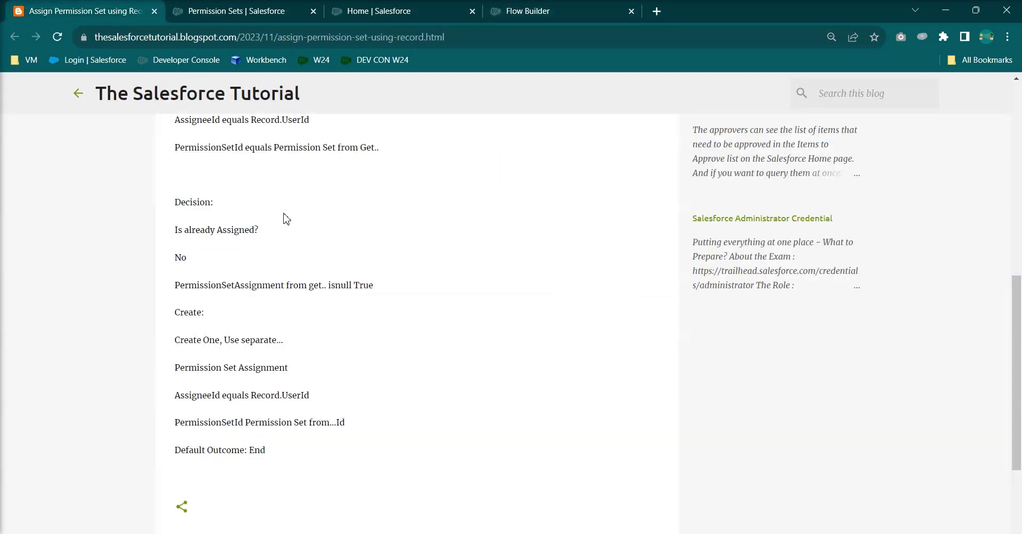
{"action": "left_click_drag", "start_coordinate": [267, 234], "coordinate": [167, 235]}
{"action": "key", "text": "ctrl+c"}
{"action": "left_click", "coordinate": [582, 15]}
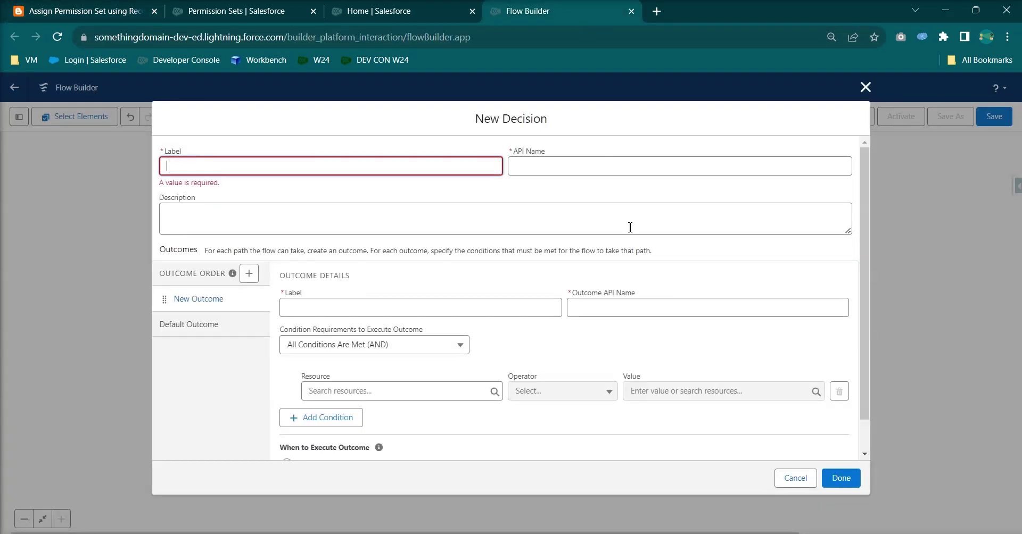
{"action": "key", "text": "ctrl+v"}
Label the decision's first outcome "No".
{"action": "left_click", "coordinate": [343, 294]}
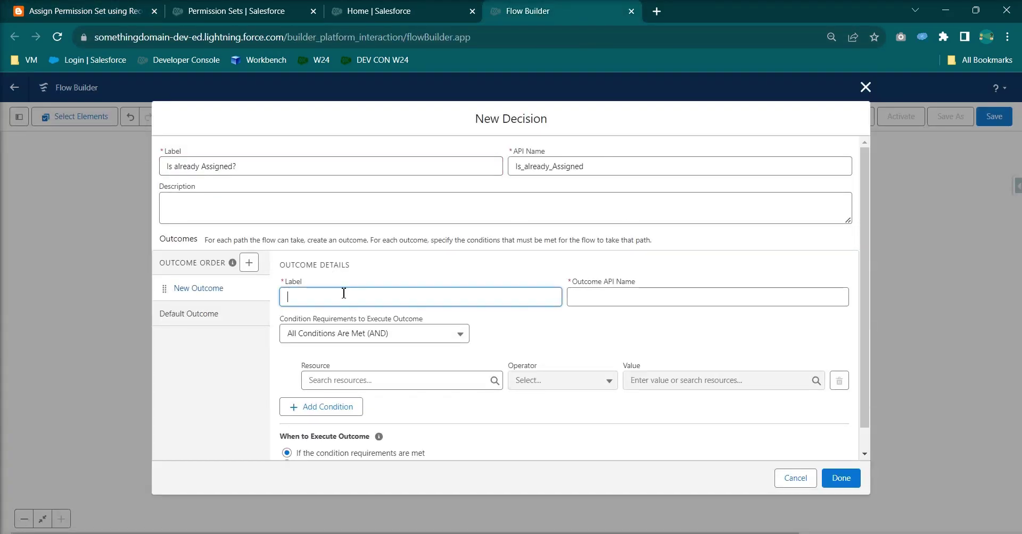
{"action": "type", "text": "No"}
{"action": "left_click", "coordinate": [405, 281]}
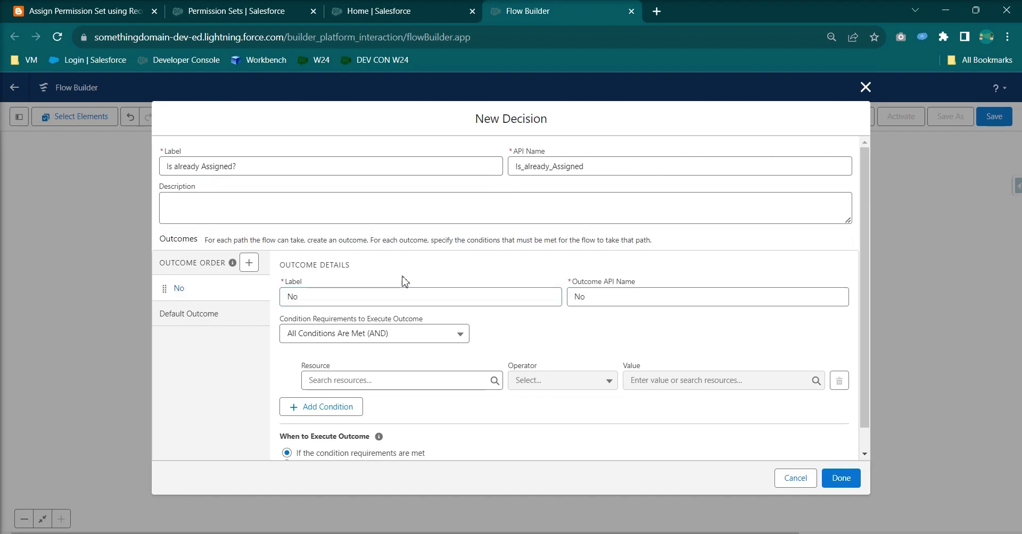
Following the blog, set the No outcome's condition resource to Permission Set Assignment from getPSA.
{"action": "left_click", "coordinate": [281, 250]}
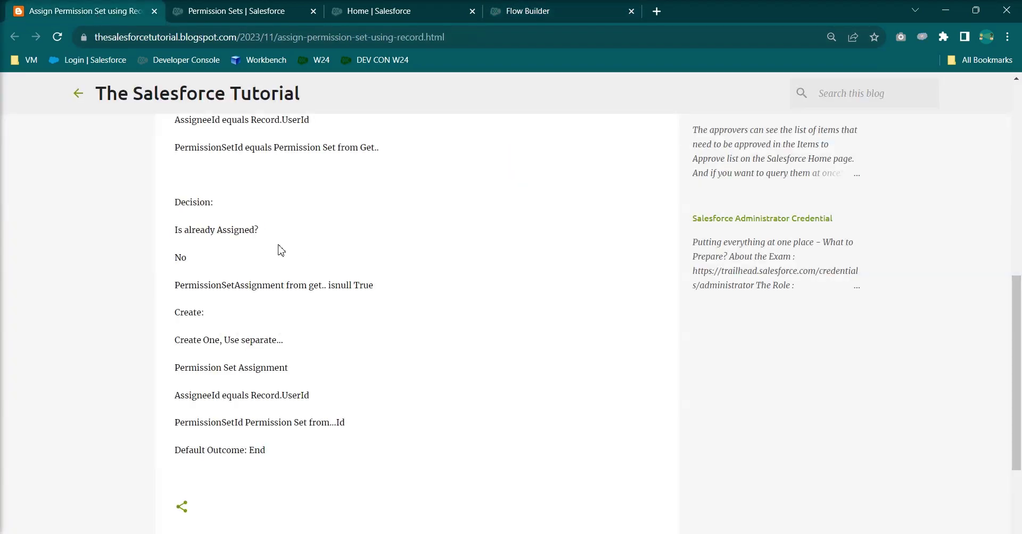
{"action": "left_click_drag", "start_coordinate": [176, 286], "coordinate": [288, 292]}
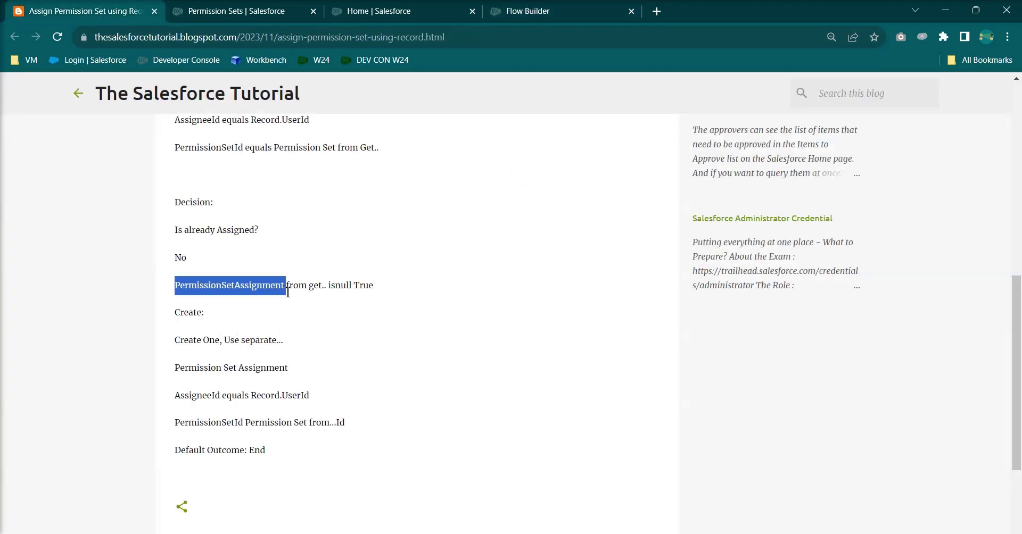
{"action": "left_click", "coordinate": [519, 12]}
{"action": "left_click", "coordinate": [416, 383]}
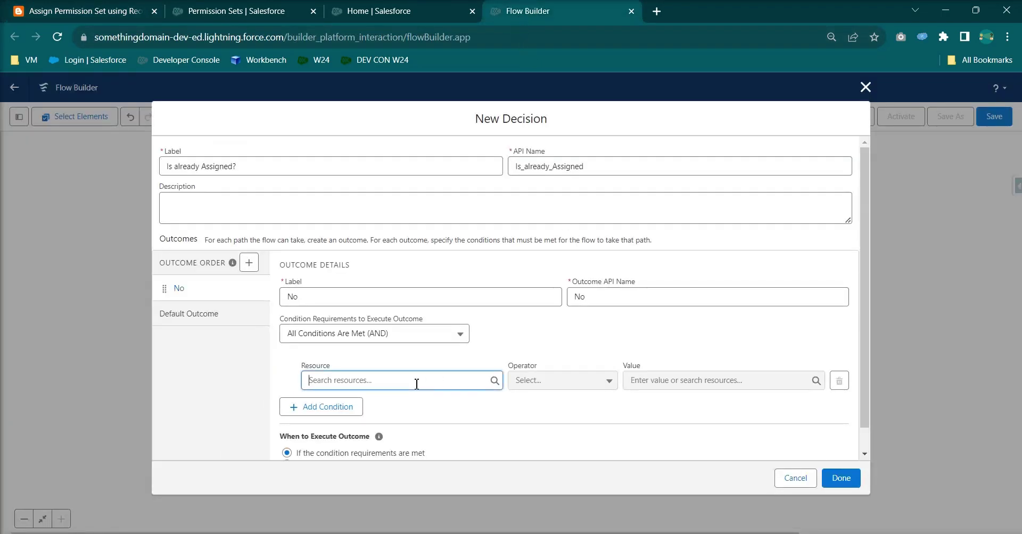
{"action": "type", "text": "permiss"}
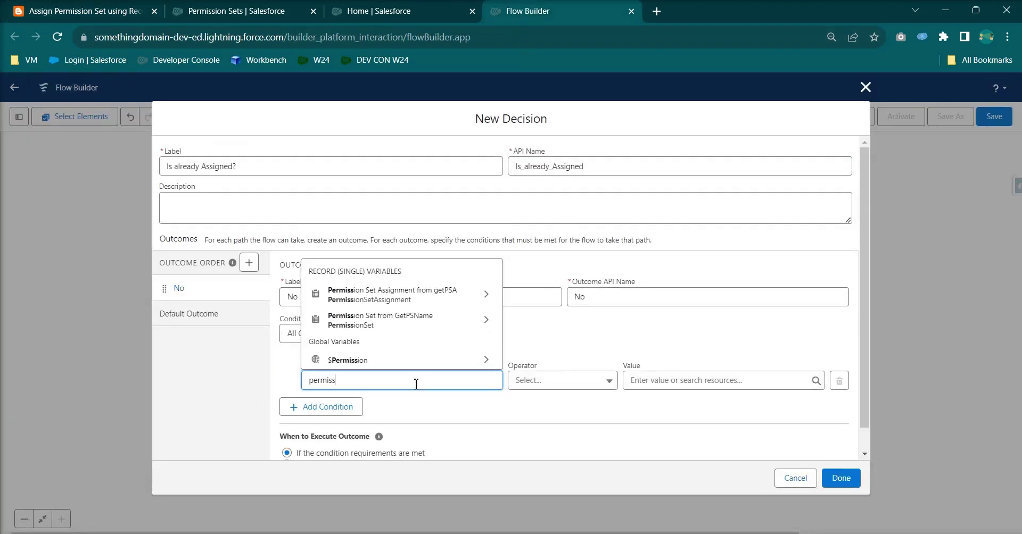
{"action": "left_click", "coordinate": [361, 299]}
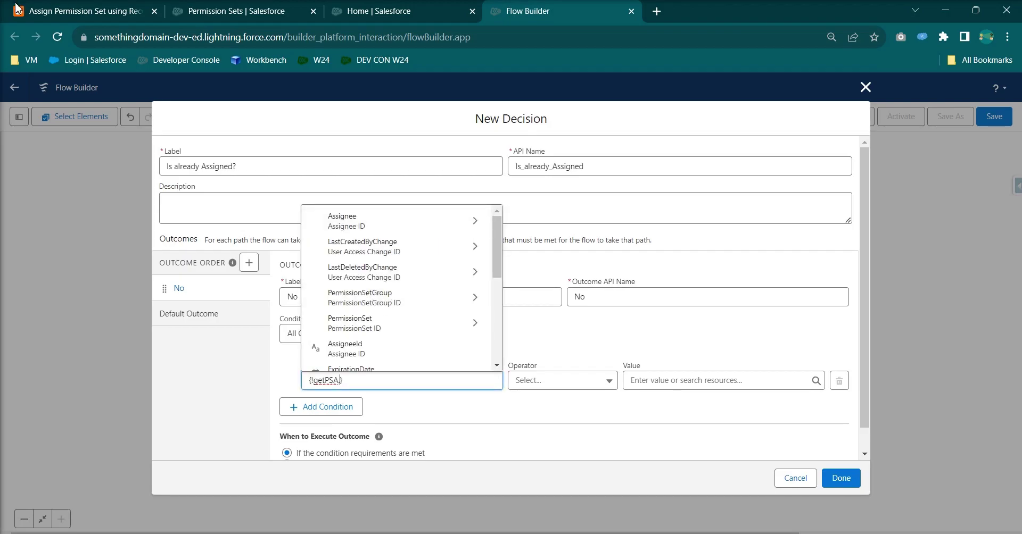
Following the blog, complete the No outcome's condition as Is Null True and finish the decision.
{"action": "left_click", "coordinate": [52, 16]}
{"action": "left_click", "coordinate": [301, 316]}
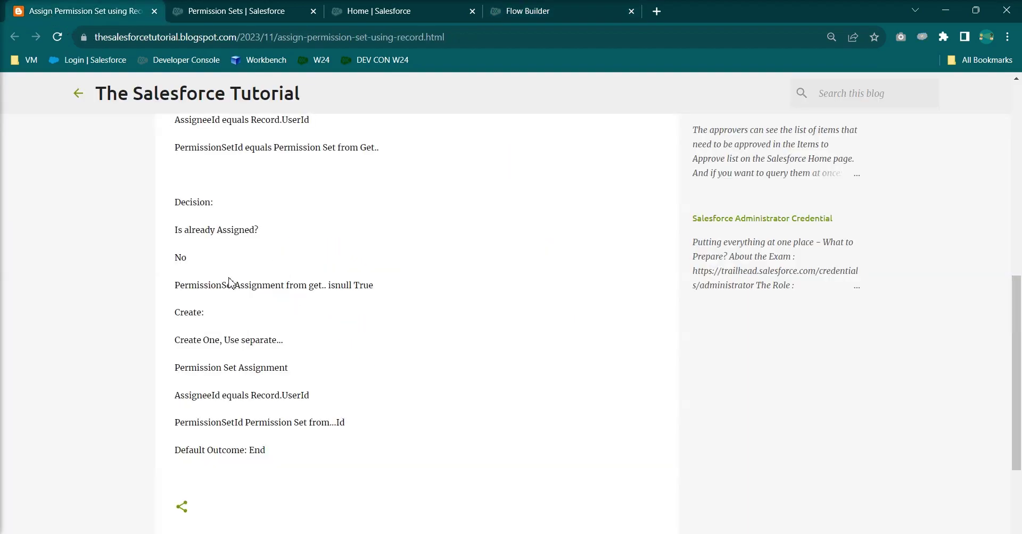
{"action": "left_click_drag", "start_coordinate": [313, 285], "coordinate": [394, 286]}
{"action": "left_click", "coordinate": [521, 11]}
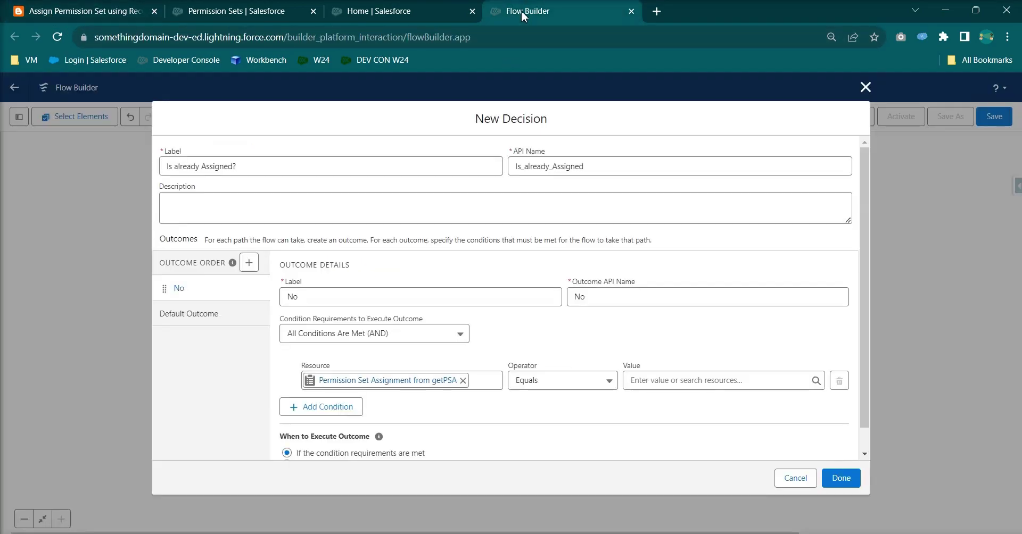
{"action": "left_click", "coordinate": [543, 381]}
{"action": "left_click", "coordinate": [549, 447]}
{"action": "left_click", "coordinate": [648, 382]}
{"action": "type", "text": "true"}
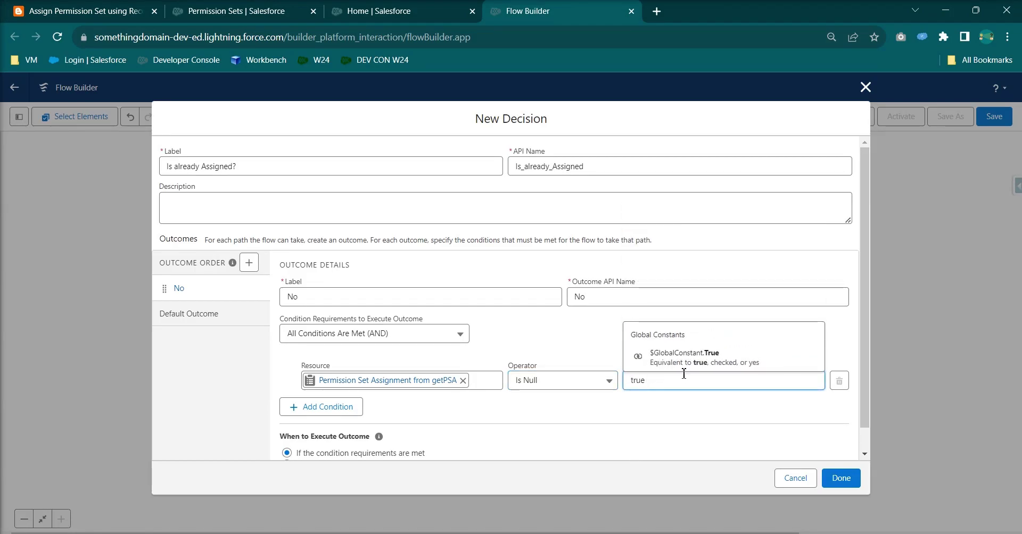
{"action": "left_click", "coordinate": [696, 364]}
{"action": "left_click", "coordinate": [856, 483]}
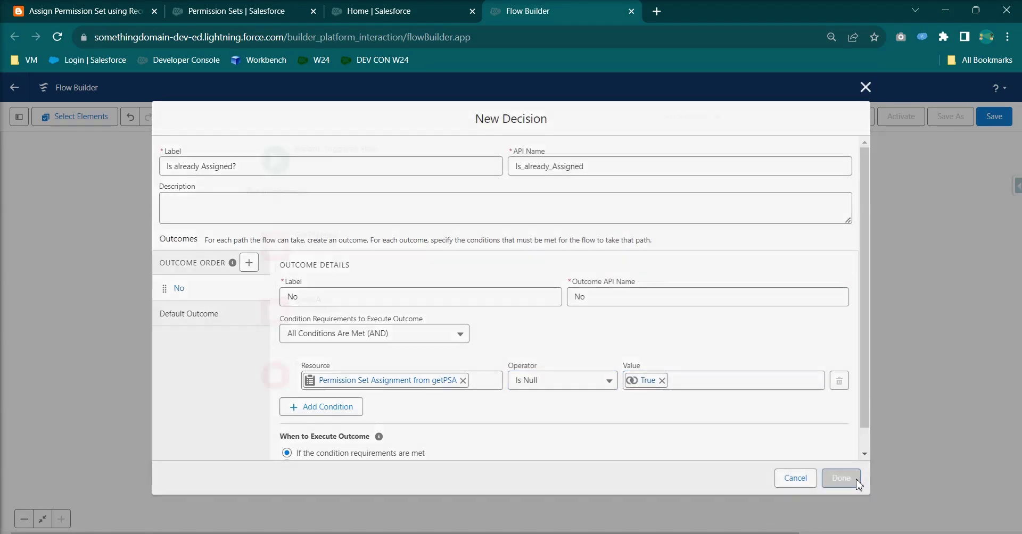
Check the blog's Create instructions and add a Create Records element labelled "CReate PSA" on the decision's No path.
{"action": "left_click", "coordinate": [79, 19]}
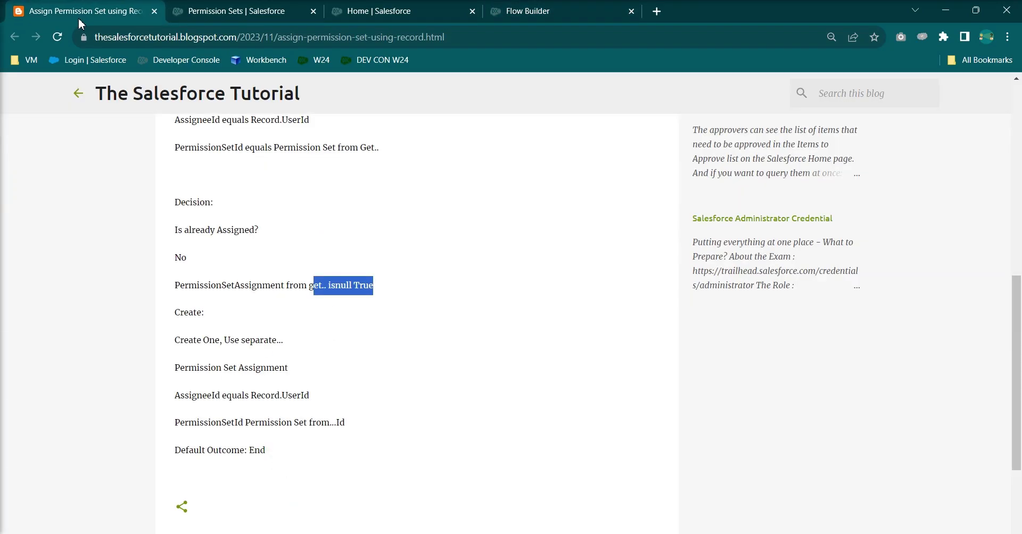
{"action": "left_click", "coordinate": [456, 308]}
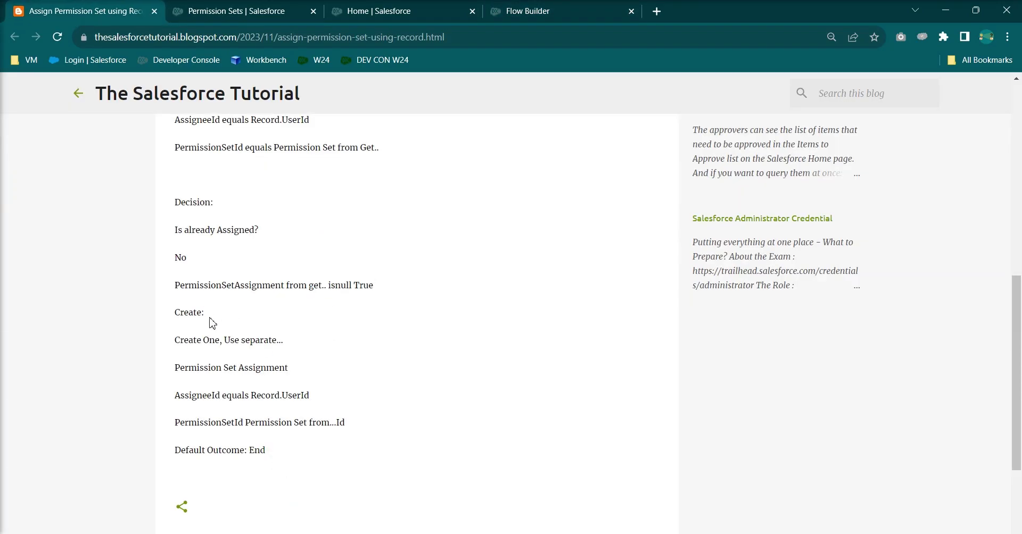
{"action": "left_click_drag", "start_coordinate": [169, 311], "coordinate": [258, 320]}
{"action": "left_click", "coordinate": [528, 11]}
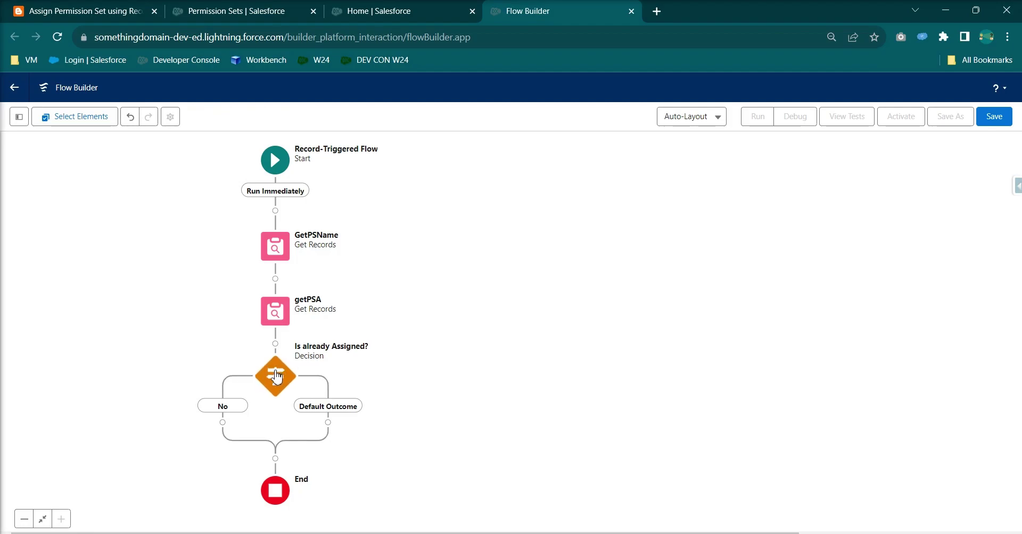
{"action": "left_click", "coordinate": [222, 423]}
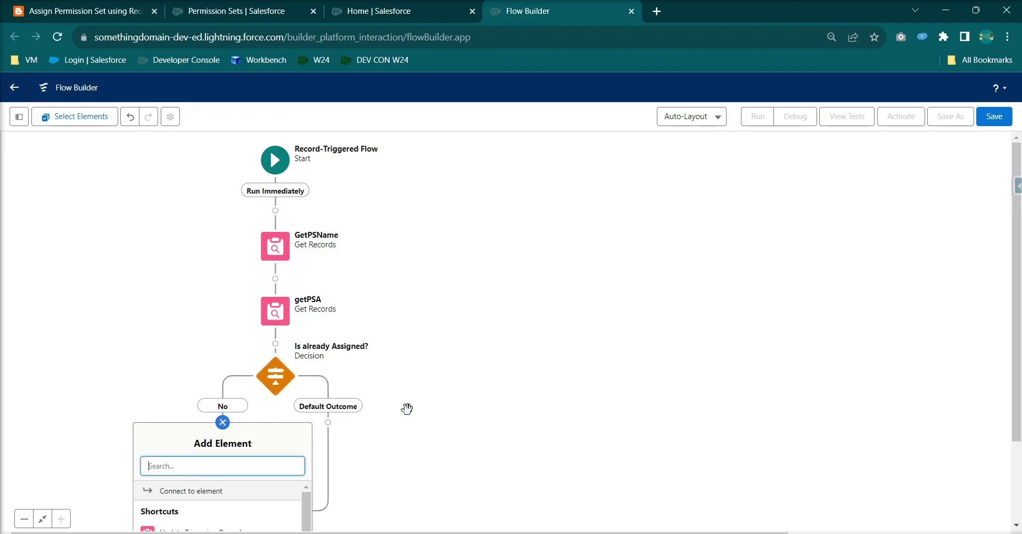
{"action": "type", "text": "create"}
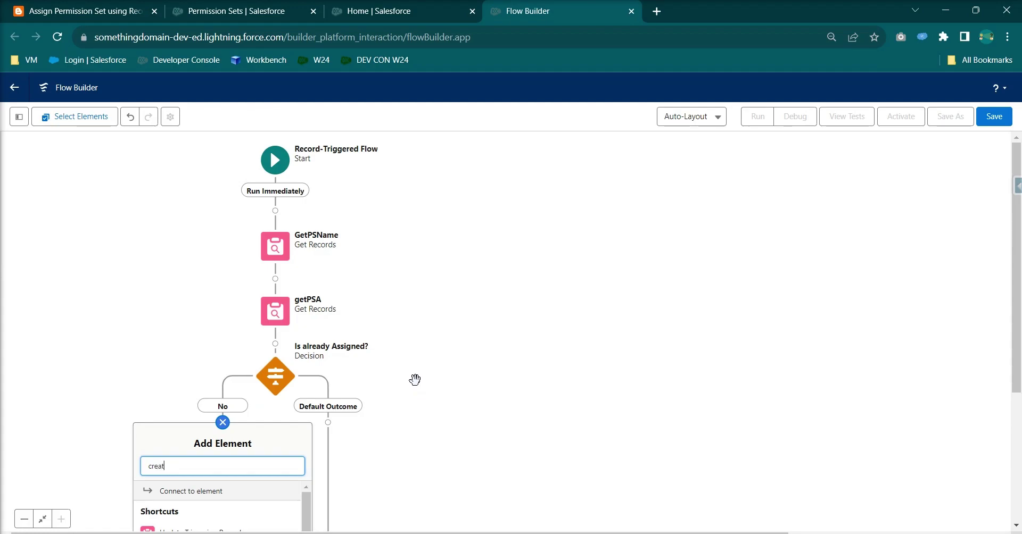
{"action": "left_click", "coordinate": [184, 493]}
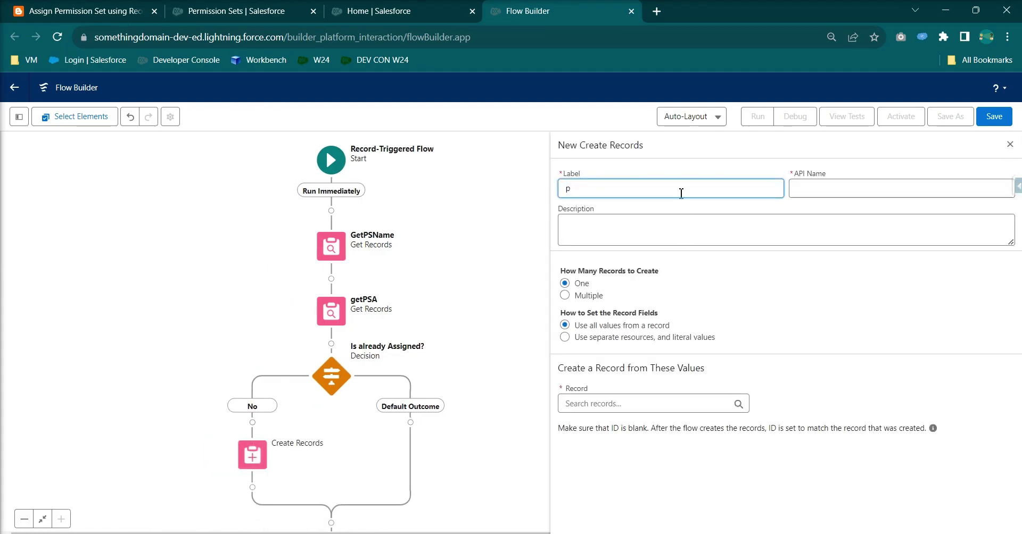
{"action": "type", "text": "CRe"}
{"action": "left_click", "coordinate": [761, 281]}
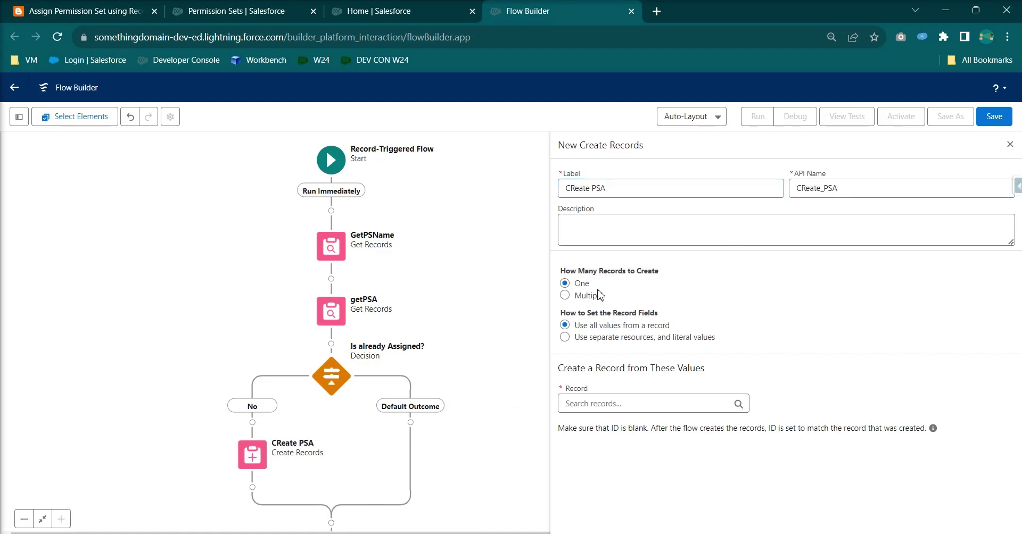
Following the blog, make CReate PSA use separate resources and literal values, with Permission Set Assignment as its object.
{"action": "left_click", "coordinate": [87, 10]}
{"action": "left_click", "coordinate": [252, 341]}
{"action": "left_click_drag", "start_coordinate": [186, 336], "coordinate": [285, 341]}
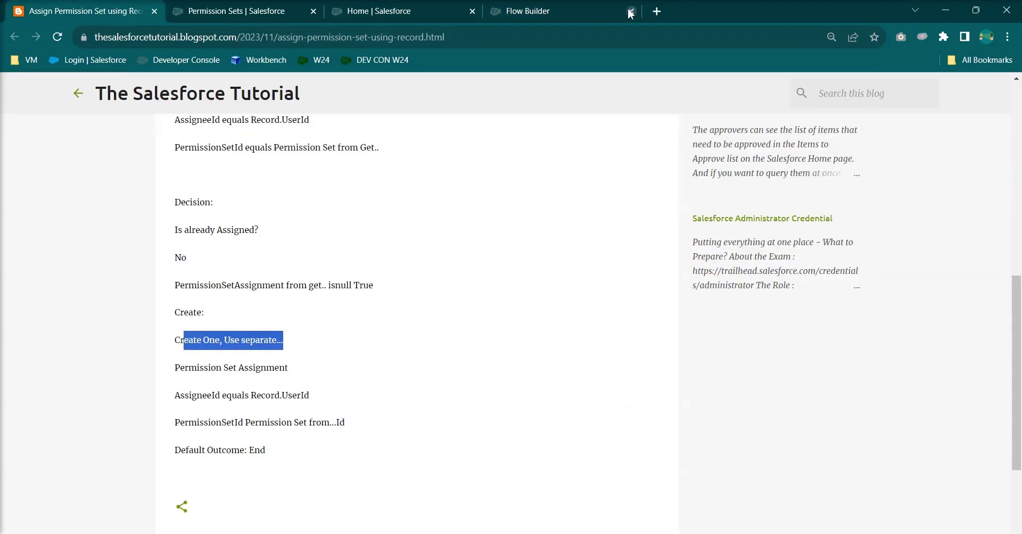
{"action": "left_click", "coordinate": [561, 16]}
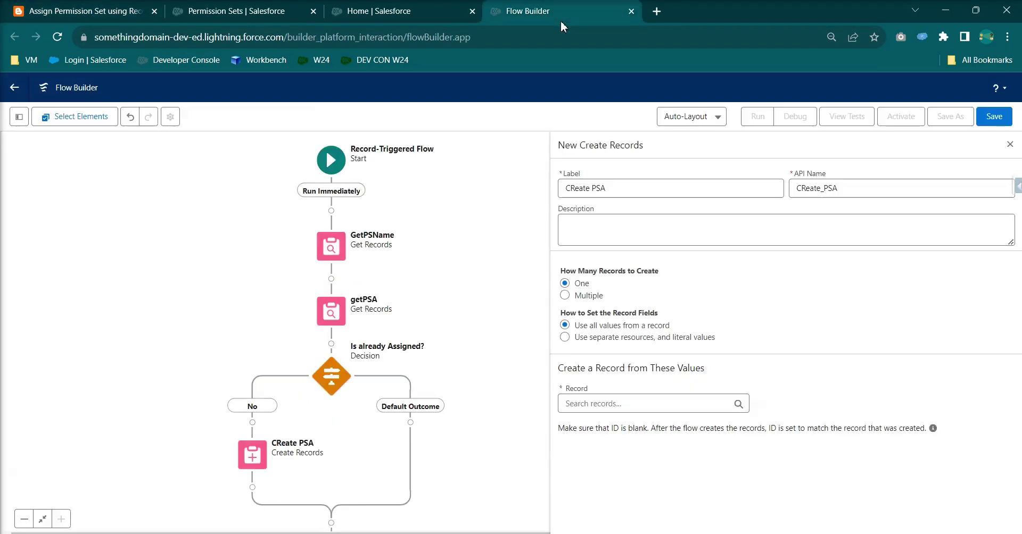
{"action": "left_click", "coordinate": [568, 339]}
{"action": "left_click", "coordinate": [607, 403]}
{"action": "type", "text": "permissio"}
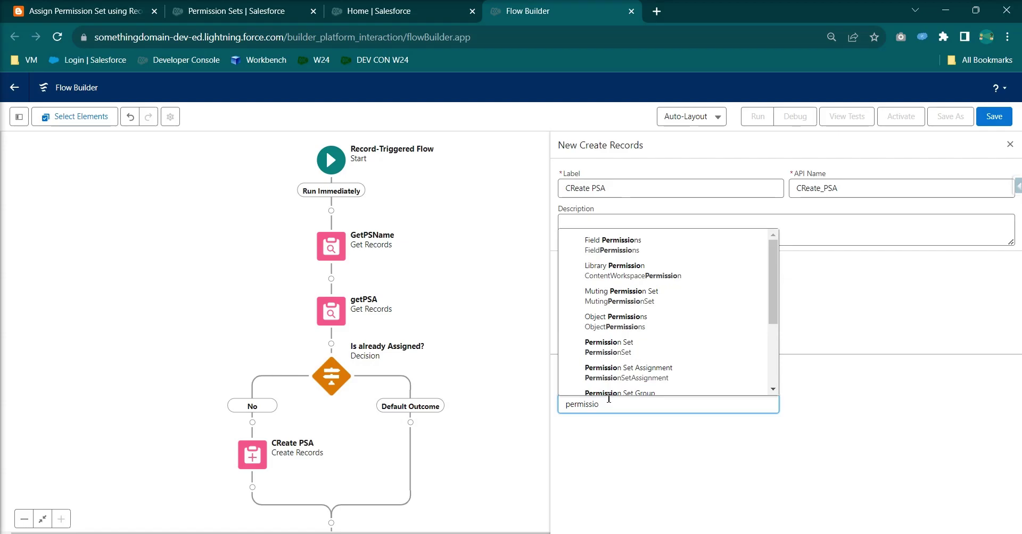
{"action": "left_click", "coordinate": [633, 372]}
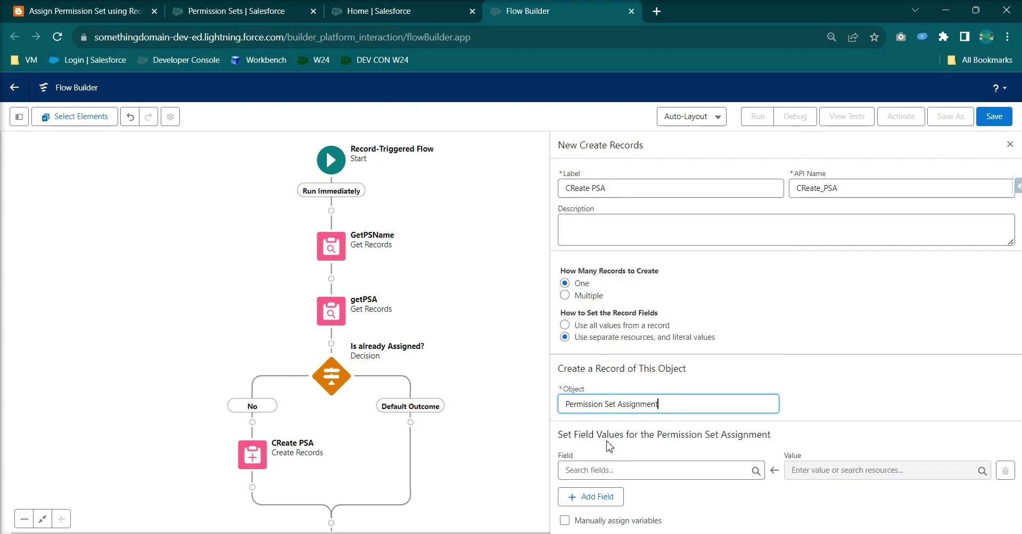
Set the new record's AssigneeId field to the triggering record's User ID ($Record > User ID).
{"action": "left_click", "coordinate": [606, 471]}
{"action": "type", "text": "ass"}
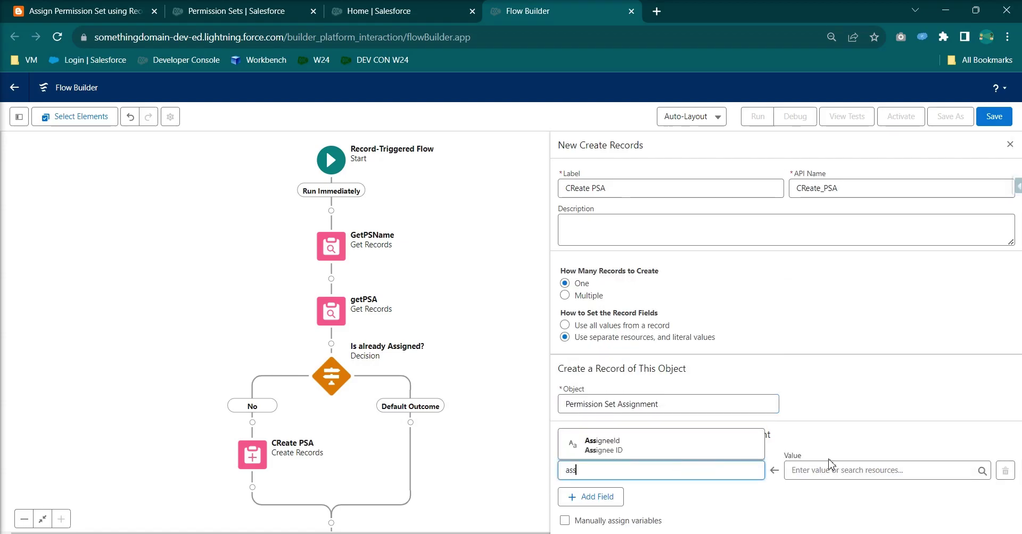
{"action": "left_click", "coordinate": [653, 450]}
{"action": "left_click", "coordinate": [843, 471]}
{"action": "type", "text": "r"}
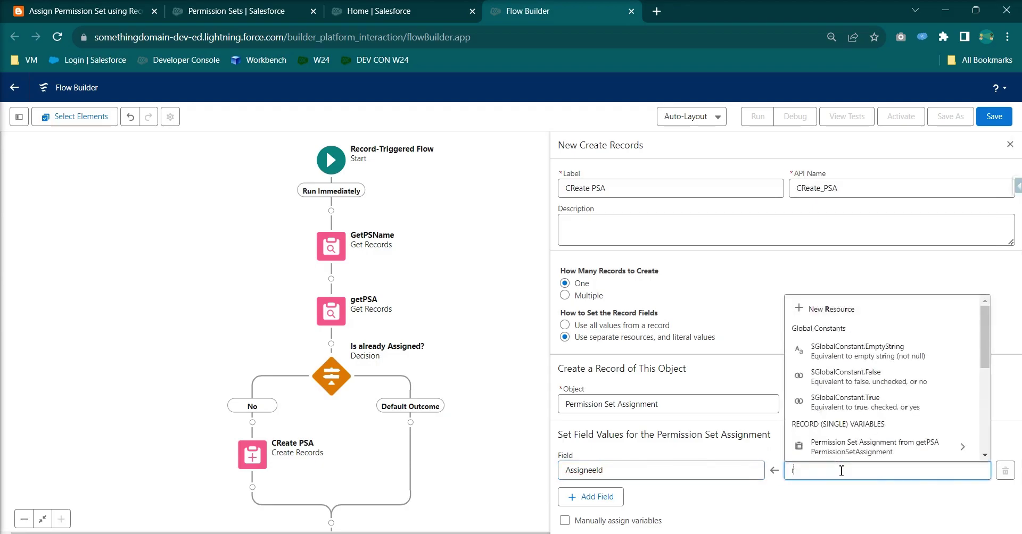
{"action": "type", "text": "ecord"}
{"action": "left_click", "coordinate": [879, 424]}
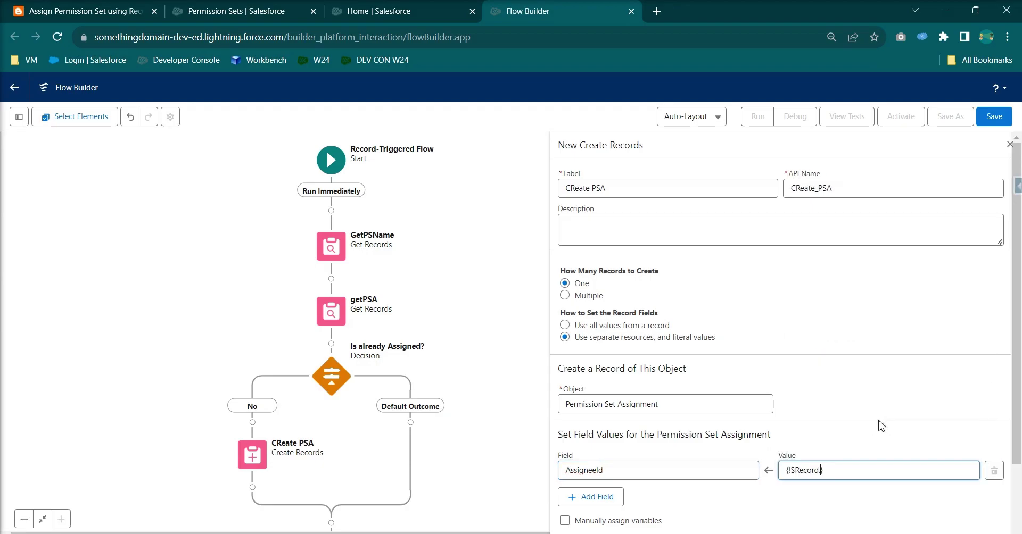
{"action": "type", "text": "Id"}
{"action": "scroll", "coordinate": [886, 421], "scroll_direction": "down", "scroll_amount": 3}
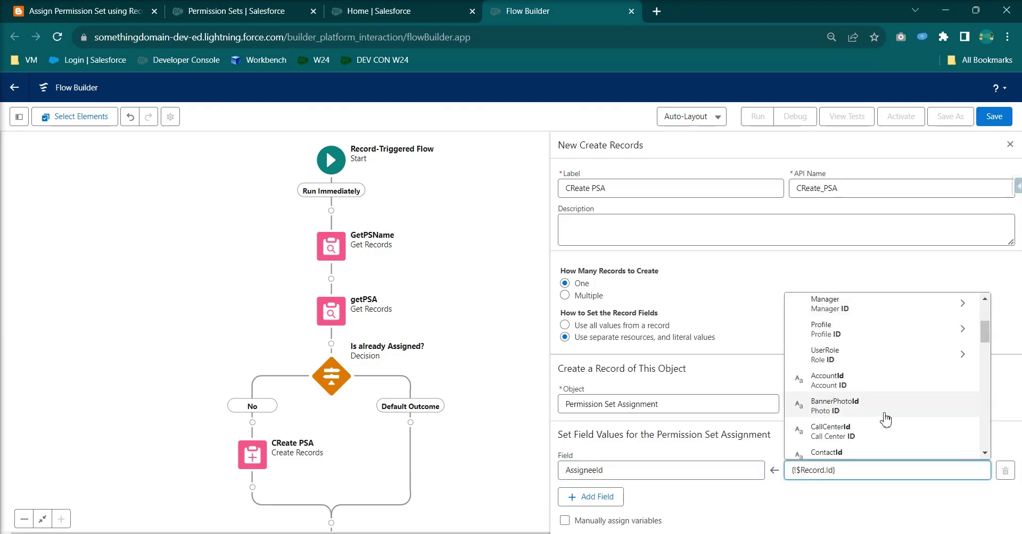
{"action": "scroll", "coordinate": [857, 365], "scroll_direction": "down", "scroll_amount": 3}
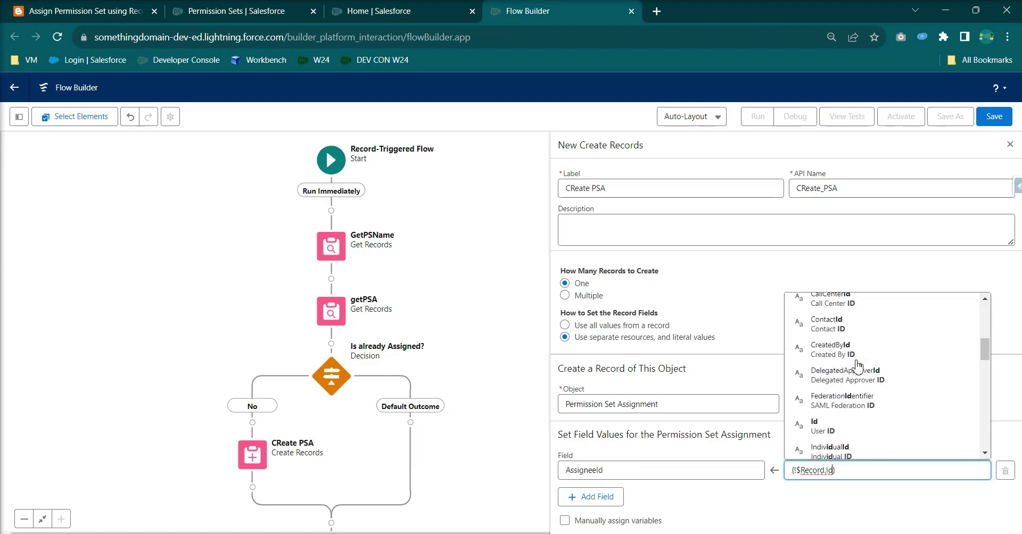
{"action": "left_click", "coordinate": [848, 424]}
Review the blog's field assignments and add PermissionSetId as a second field for the new Permission Set Assignment.
{"action": "left_click", "coordinate": [96, 7]}
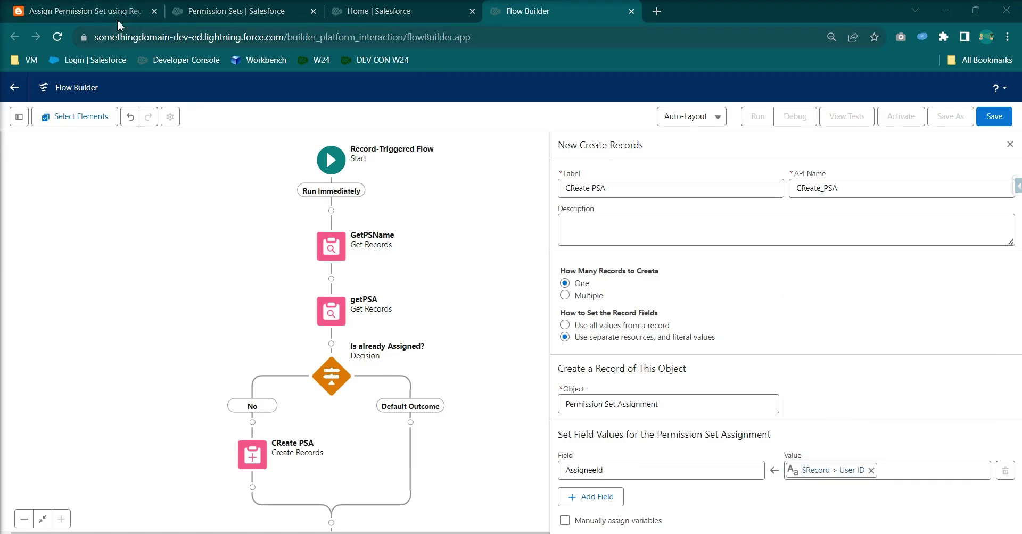
{"action": "left_click", "coordinate": [548, 304]}
{"action": "left_click_drag", "start_coordinate": [173, 369], "coordinate": [301, 372]}
{"action": "left_click_drag", "start_coordinate": [192, 395], "coordinate": [310, 406]}
{"action": "left_click_drag", "start_coordinate": [181, 424], "coordinate": [378, 429]}
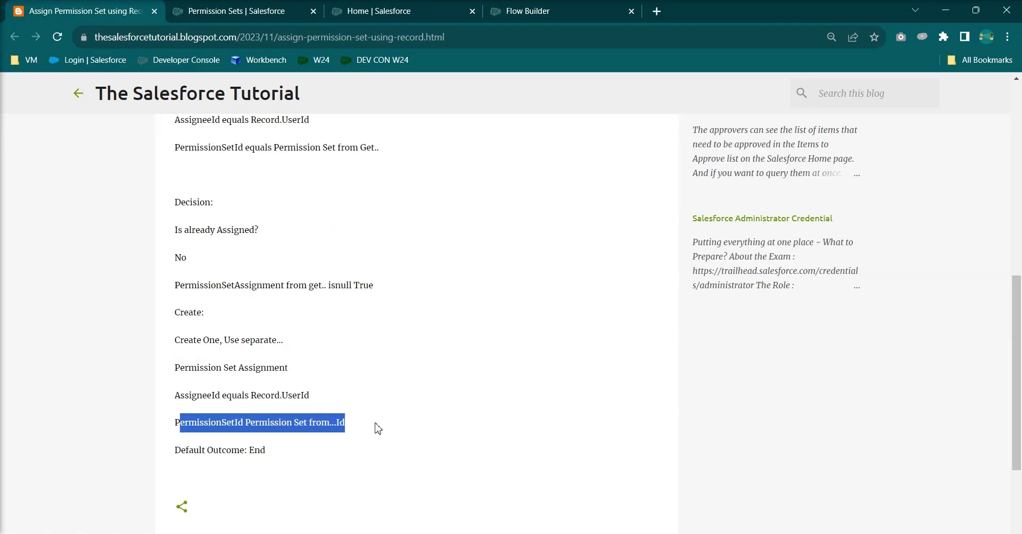
{"action": "left_click", "coordinate": [555, 12]}
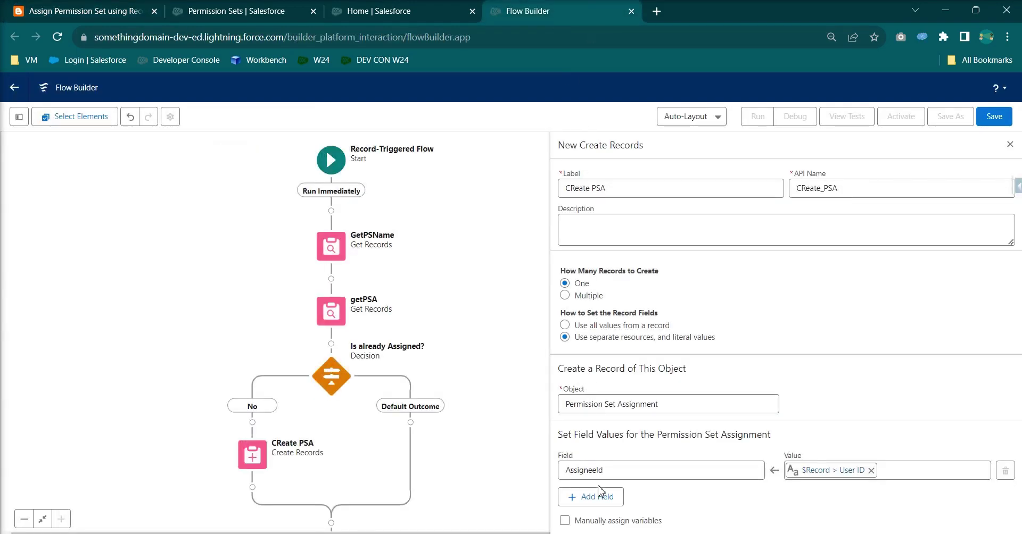
{"action": "left_click", "coordinate": [612, 507]}
{"action": "type", "text": "pe"}
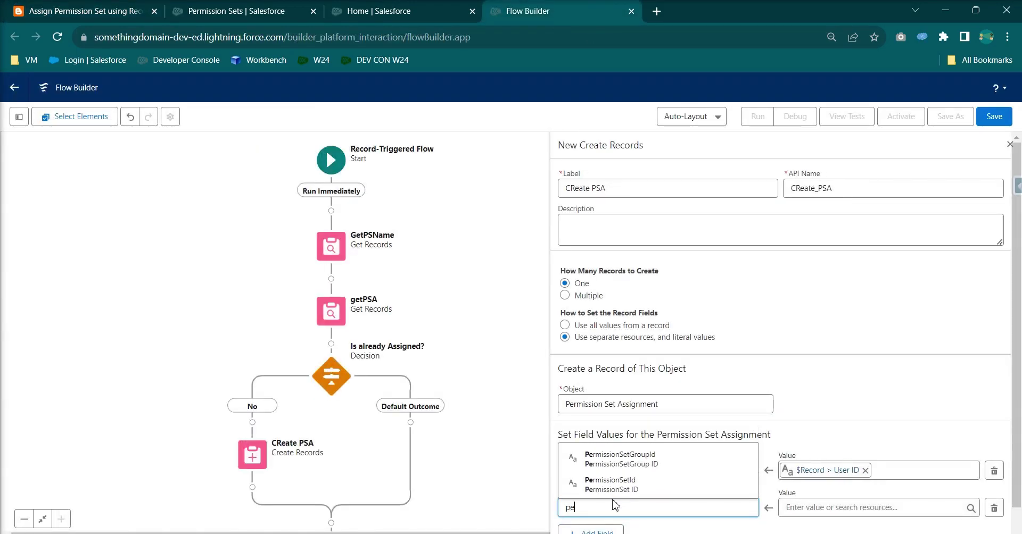
{"action": "type", "text": "rmiss"}
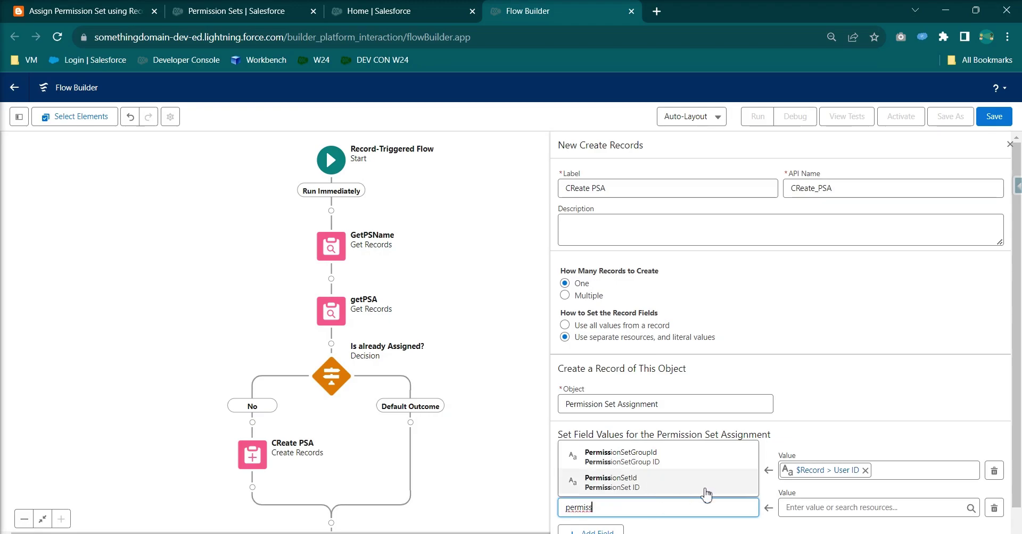
{"action": "left_click", "coordinate": [684, 489]}
Set the new record's PermissionSetId field to the PermissionSet ID of the Permission Set from GetPSName.
{"action": "left_click", "coordinate": [846, 507]}
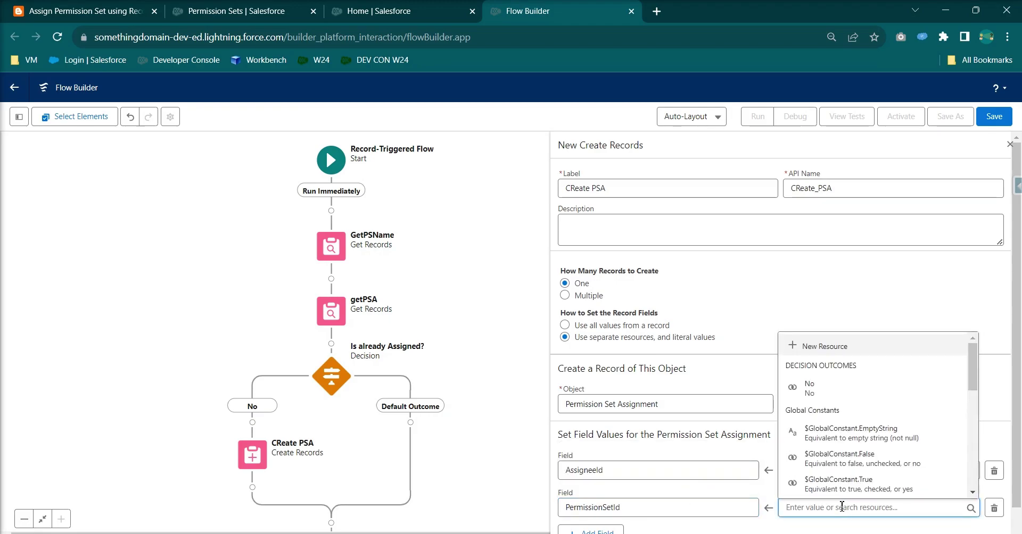
{"action": "scroll", "coordinate": [838, 479], "scroll_direction": "down", "scroll_amount": 1}
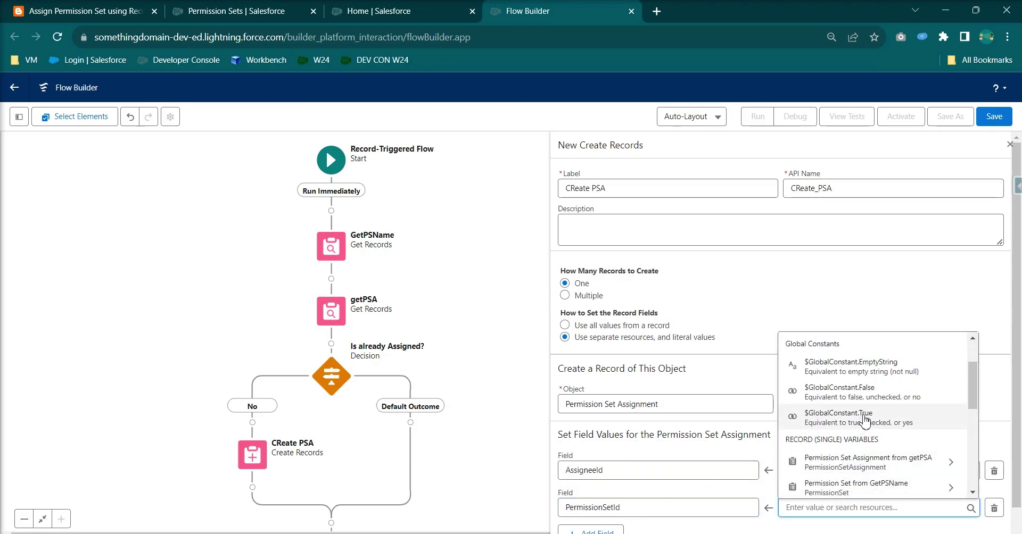
{"action": "left_click", "coordinate": [832, 527]}
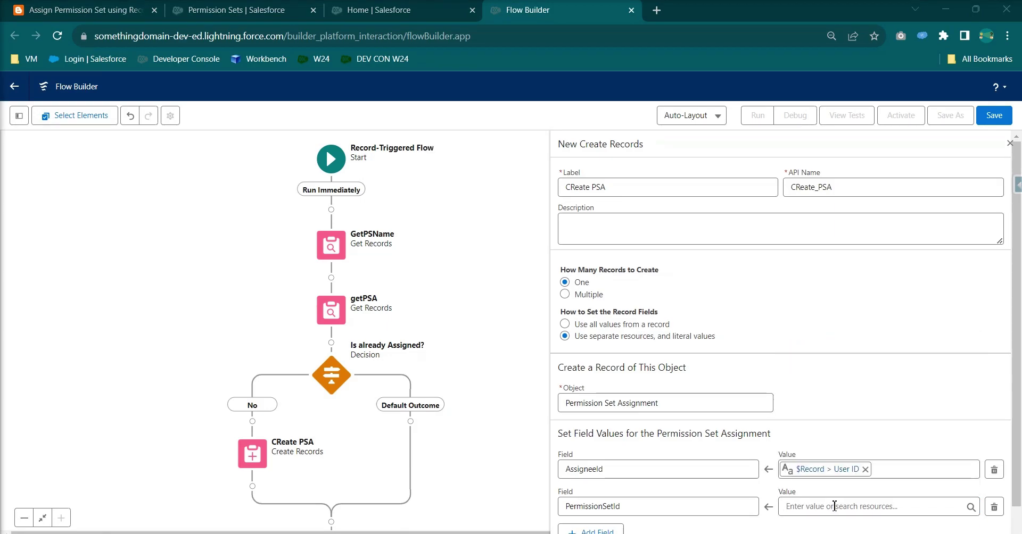
{"action": "left_click", "coordinate": [834, 505]}
{"action": "type", "text": "permis"}
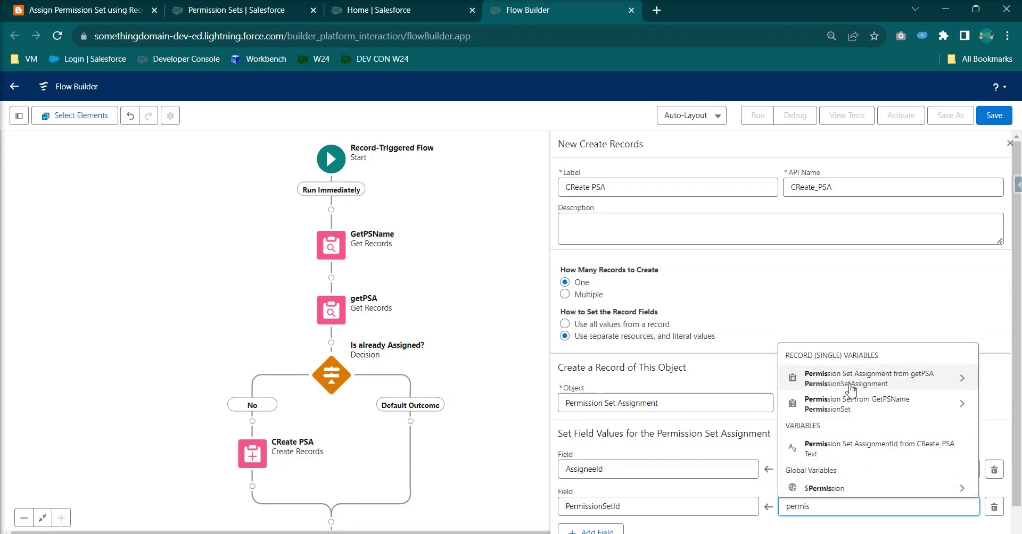
{"action": "left_click", "coordinate": [857, 408]}
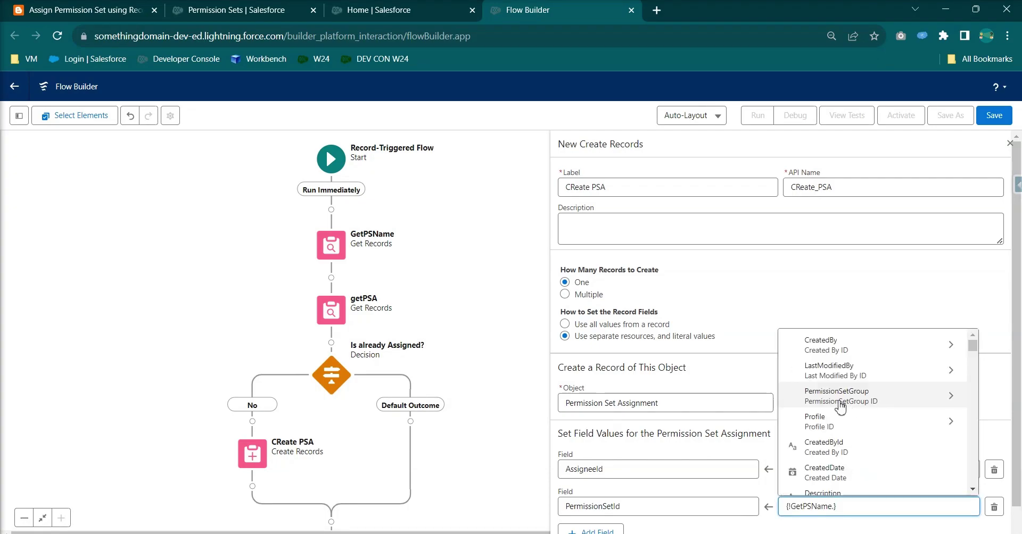
{"action": "type", "text": "Id"}
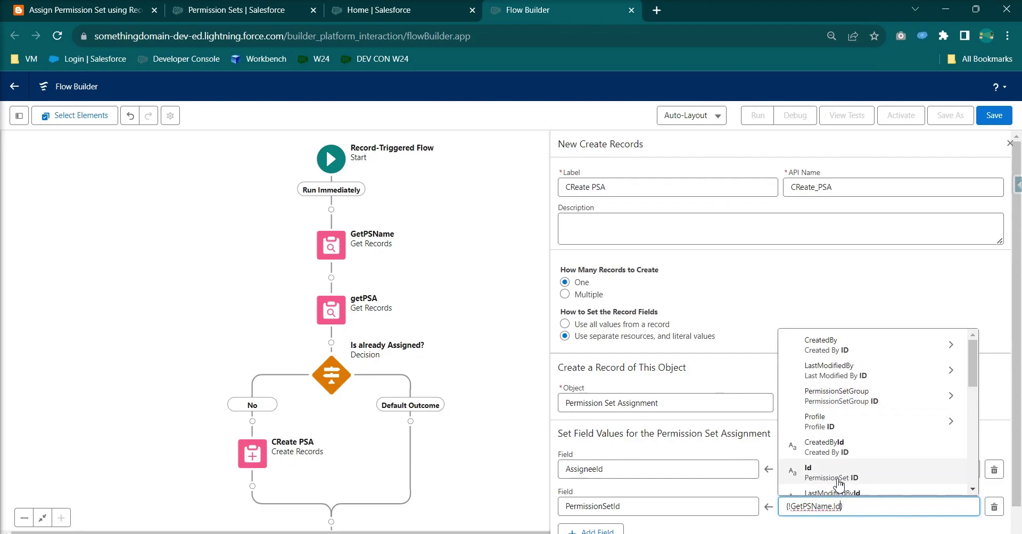
{"action": "left_click", "coordinate": [838, 484]}
Check the blog's Default Outcome instruction and add an End element on the decision's Default Outcome path.
{"action": "left_click", "coordinate": [70, 10]}
{"action": "left_click", "coordinate": [420, 357]}
{"action": "left_click_drag", "start_coordinate": [178, 449], "coordinate": [299, 457]}
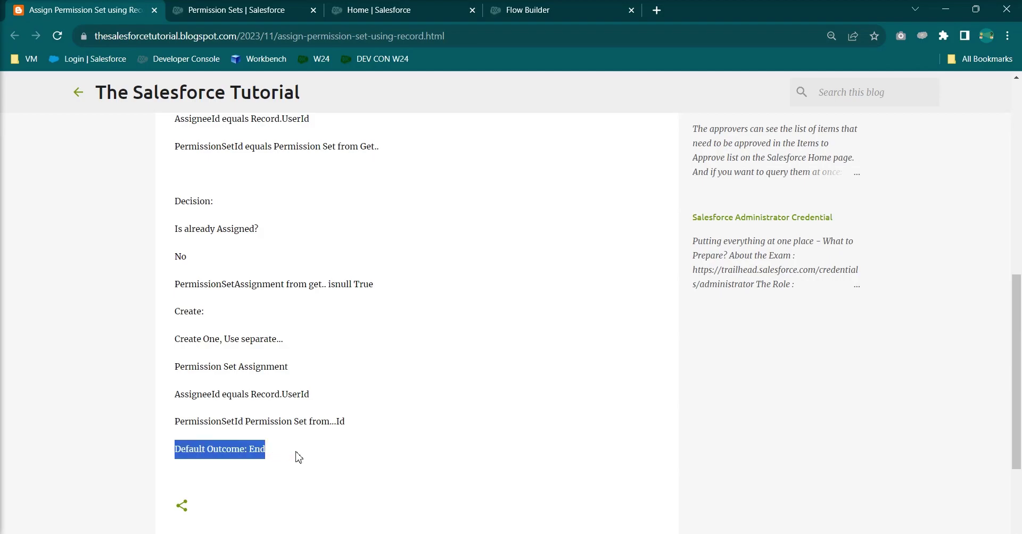
{"action": "left_click", "coordinate": [580, 16]}
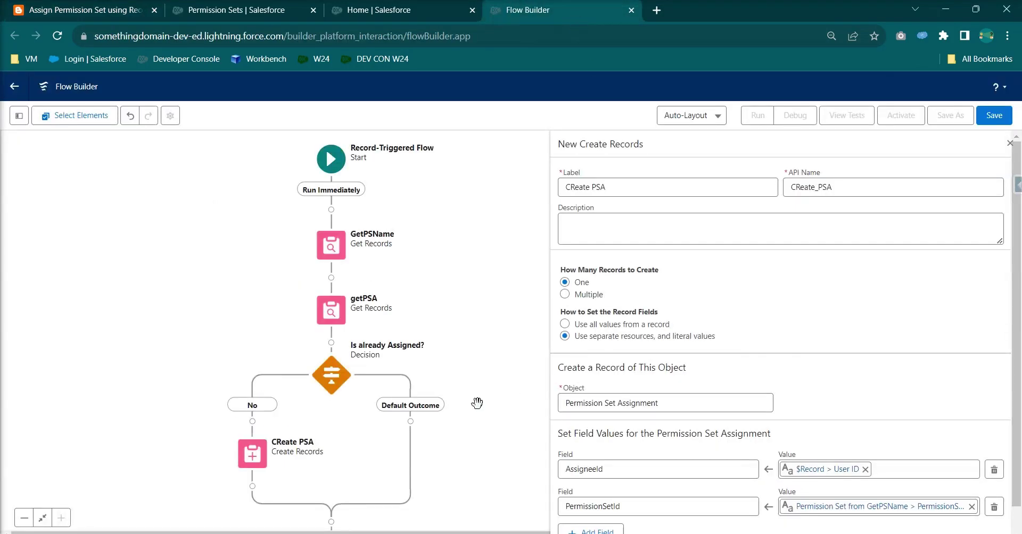
{"action": "left_click", "coordinate": [411, 422]}
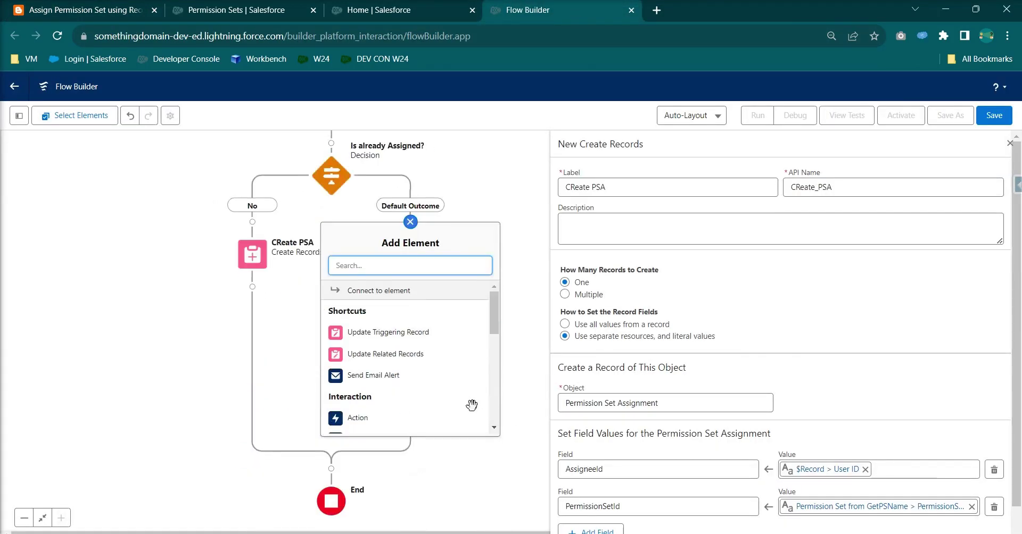
{"action": "scroll", "coordinate": [382, 395], "scroll_direction": "down", "scroll_amount": 5}
{"action": "left_click", "coordinate": [336, 363]}
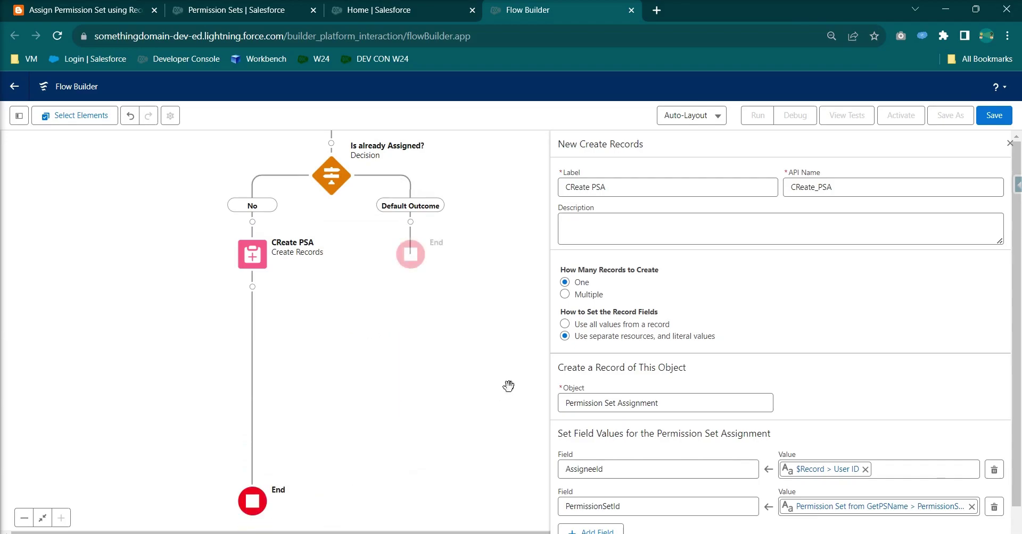
Save the flow with the blog post's title, "Assign Permission Set using Record Triggered Flow #inSalesforce", as its label, and activate it.
{"action": "left_click", "coordinate": [993, 115]}
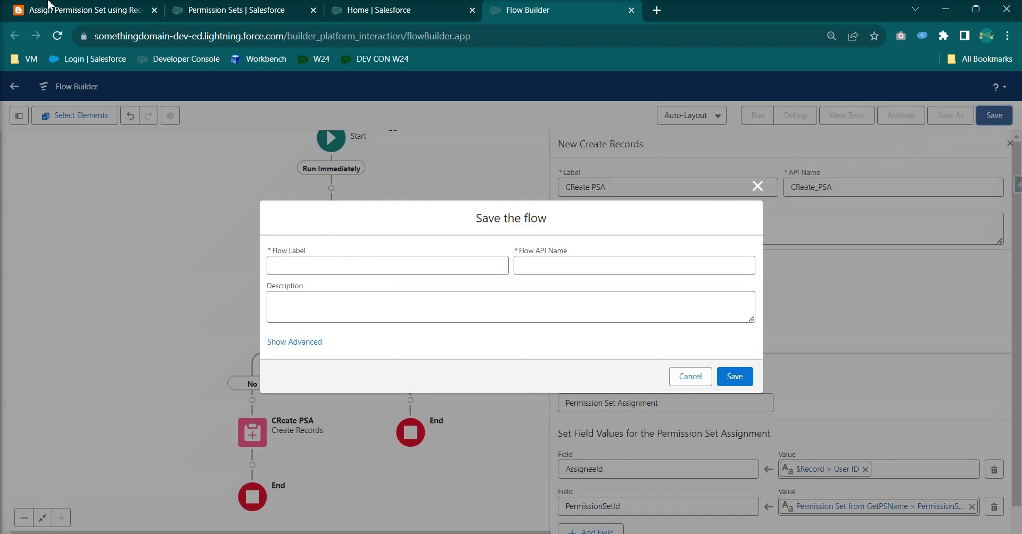
{"action": "left_click", "coordinate": [49, 7]}
{"action": "scroll", "coordinate": [309, 214], "scroll_direction": "up", "scroll_amount": 15}
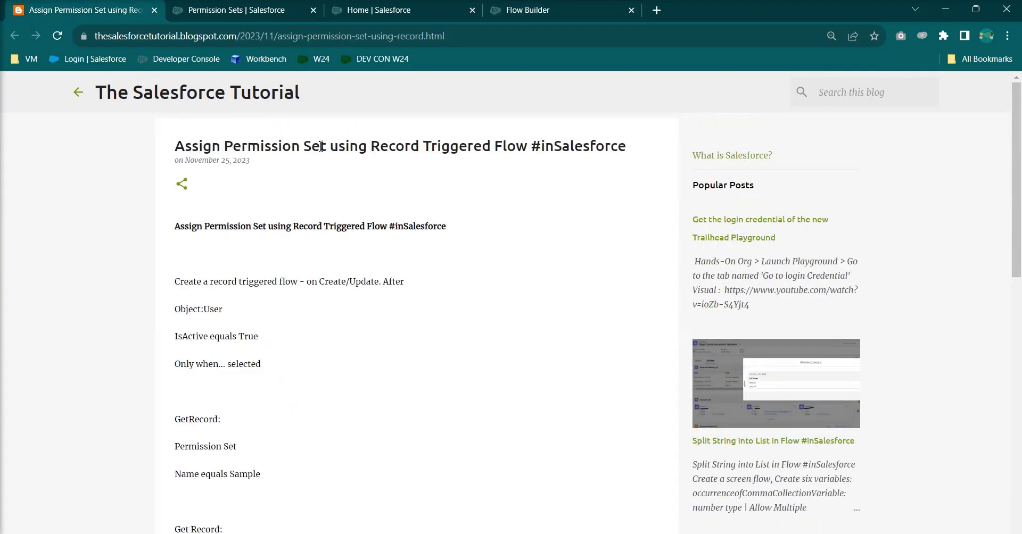
{"action": "triple_click", "coordinate": [321, 146]}
{"action": "left_click", "coordinate": [528, 10]}
{"action": "left_click", "coordinate": [390, 266]}
{"action": "key", "text": "ctrl+v"}
{"action": "left_click", "coordinate": [543, 311]}
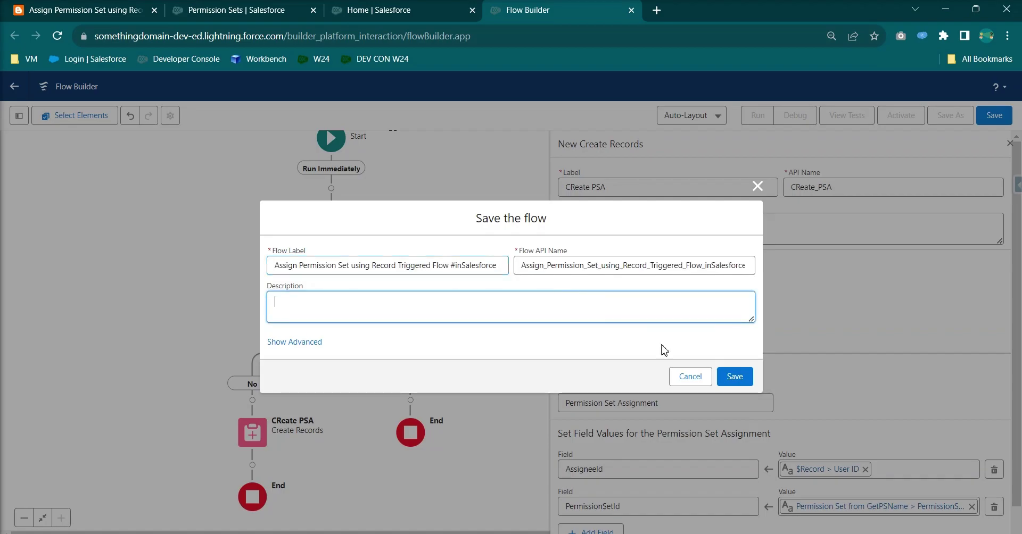
{"action": "left_click", "coordinate": [735, 376]}
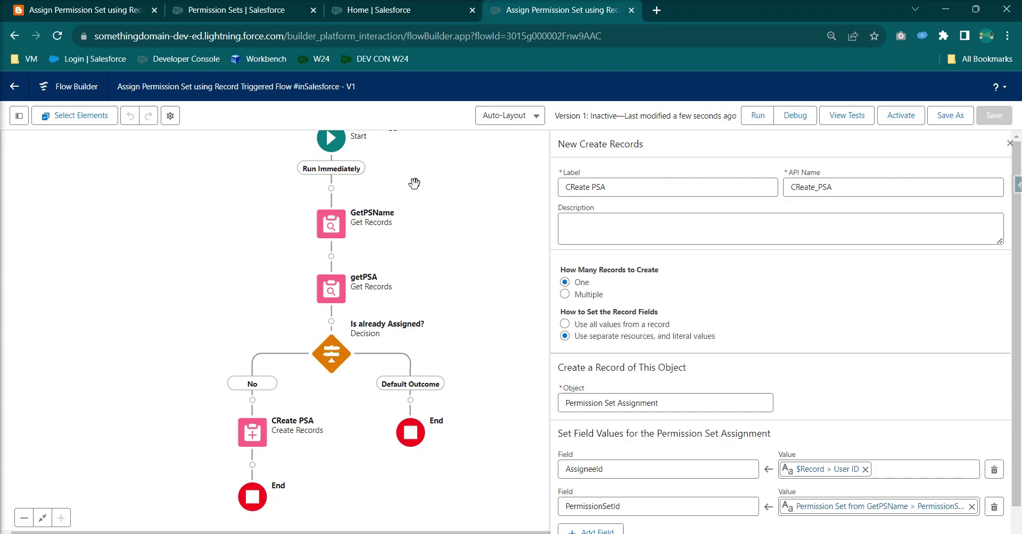
{"action": "left_click", "coordinate": [911, 121]}
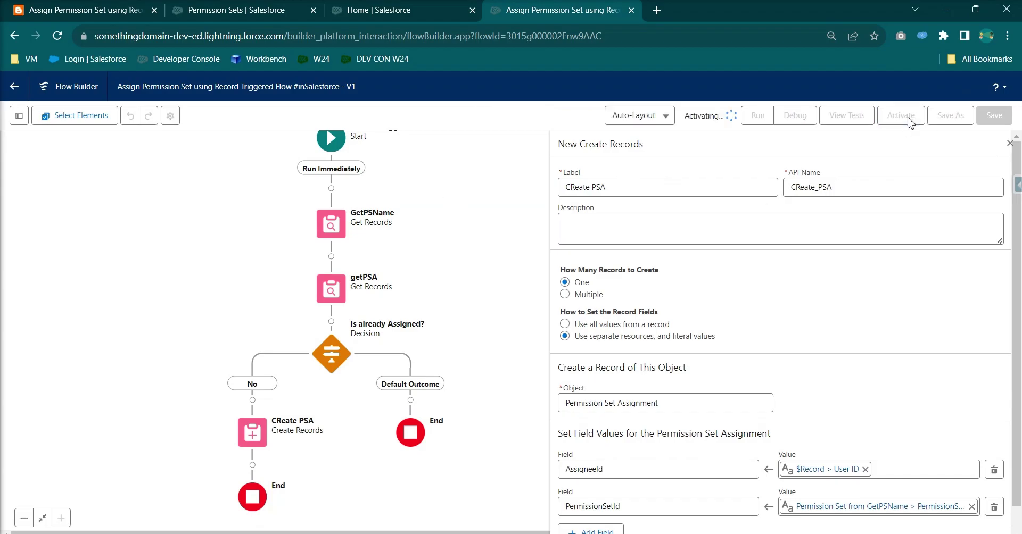
Return to Salesforce Setup and find and open the Users list.
{"action": "left_click", "coordinate": [228, 13]}
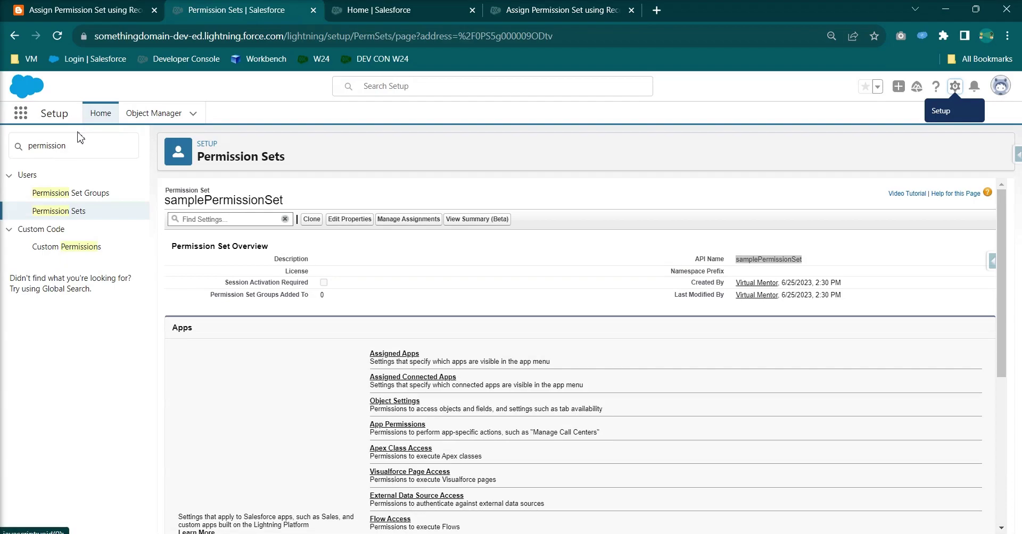
{"action": "left_click_drag", "start_coordinate": [92, 148], "coordinate": [3, 150]}
{"action": "type", "text": "users"}
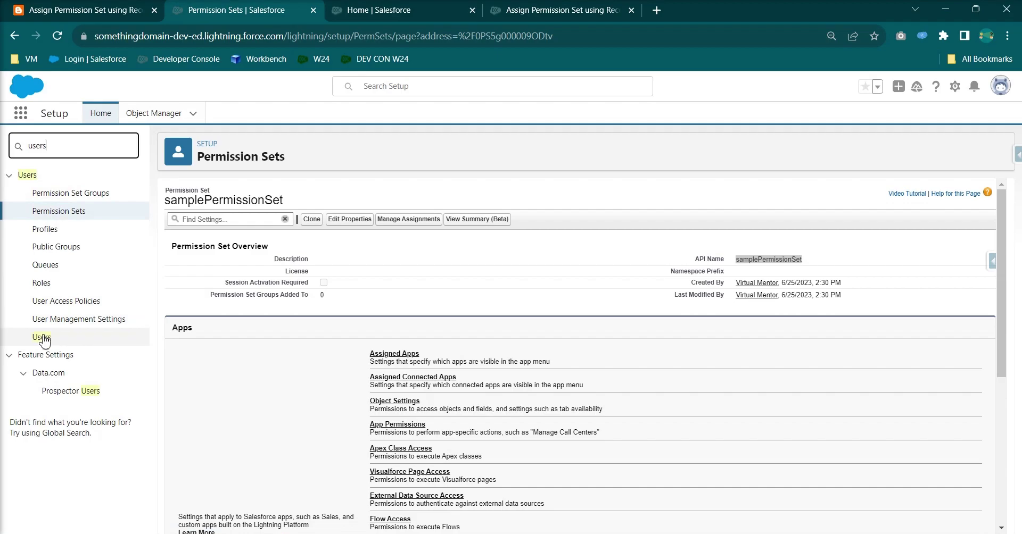
{"action": "left_click", "coordinate": [41, 337]}
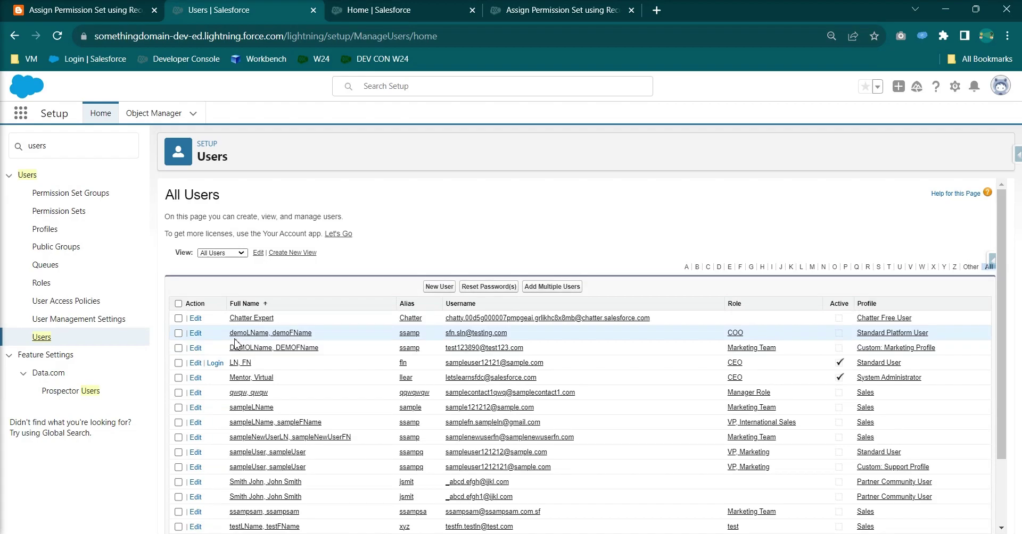
Deactivate the active user with the Standard User profile and CEO role, and save the user record.
{"action": "left_click", "coordinate": [196, 364]}
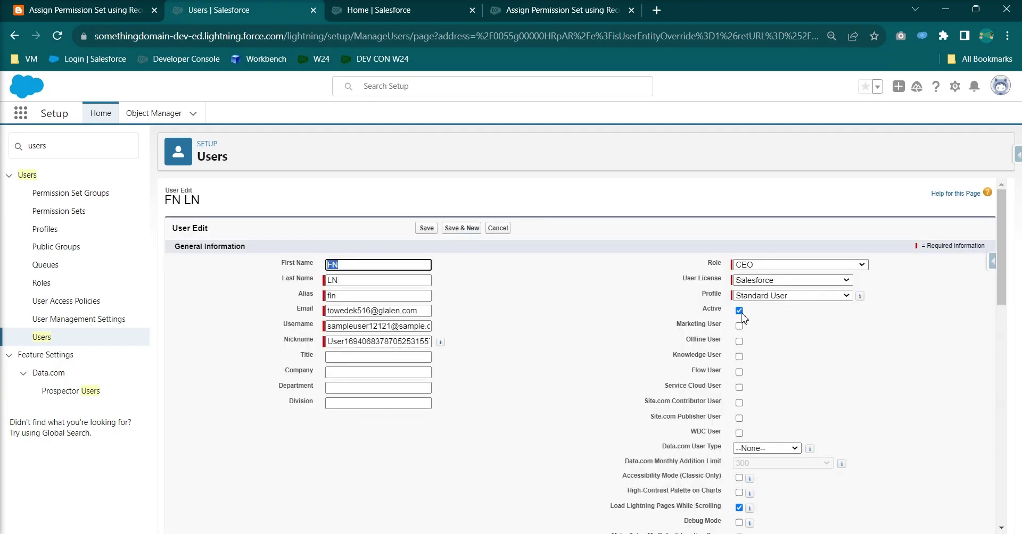
{"action": "left_click", "coordinate": [740, 310]}
{"action": "left_click", "coordinate": [590, 326]}
{"action": "left_click", "coordinate": [426, 229]}
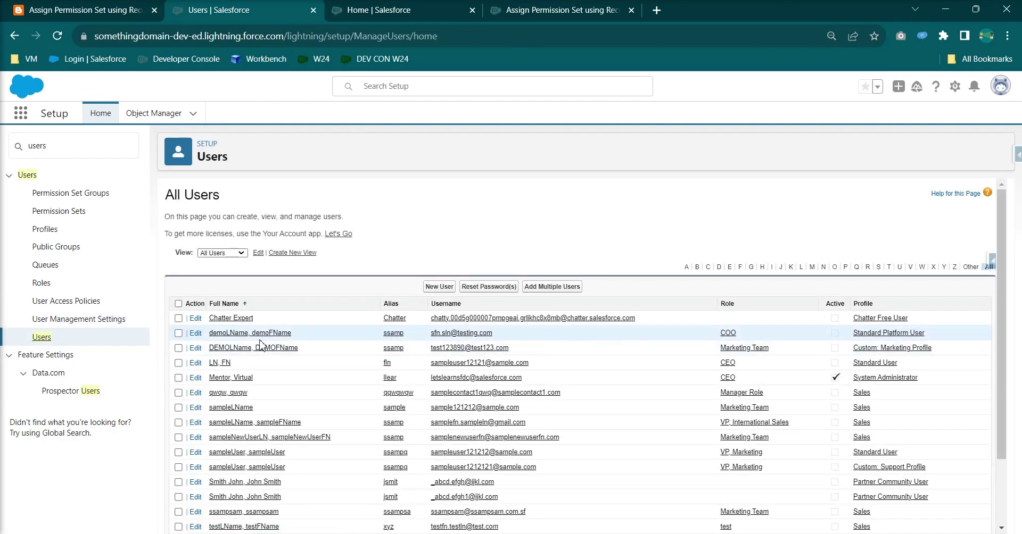
Make the inactive Standard Platform User with the COO role active and save the user record.
{"action": "left_click", "coordinate": [196, 334]}
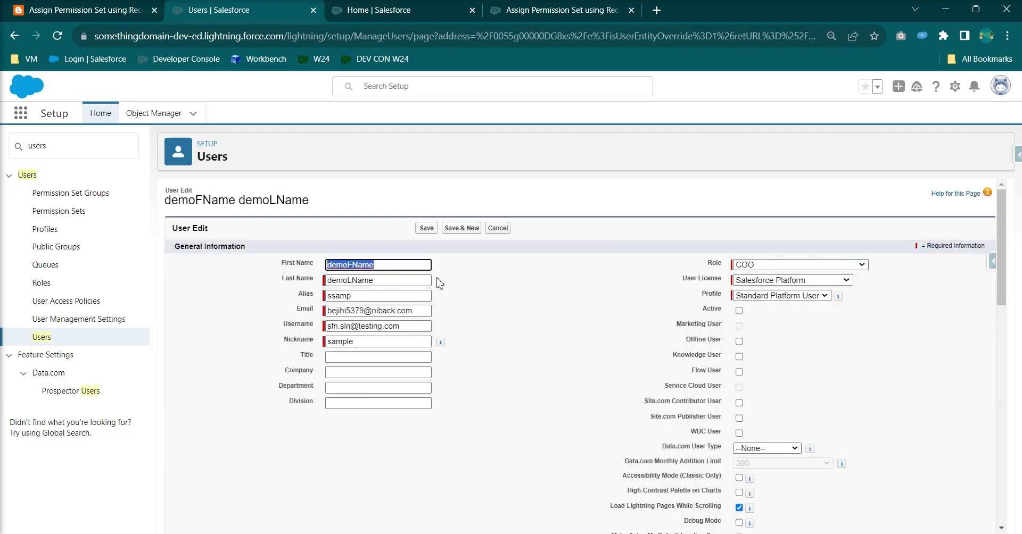
{"action": "left_click", "coordinate": [740, 311]}
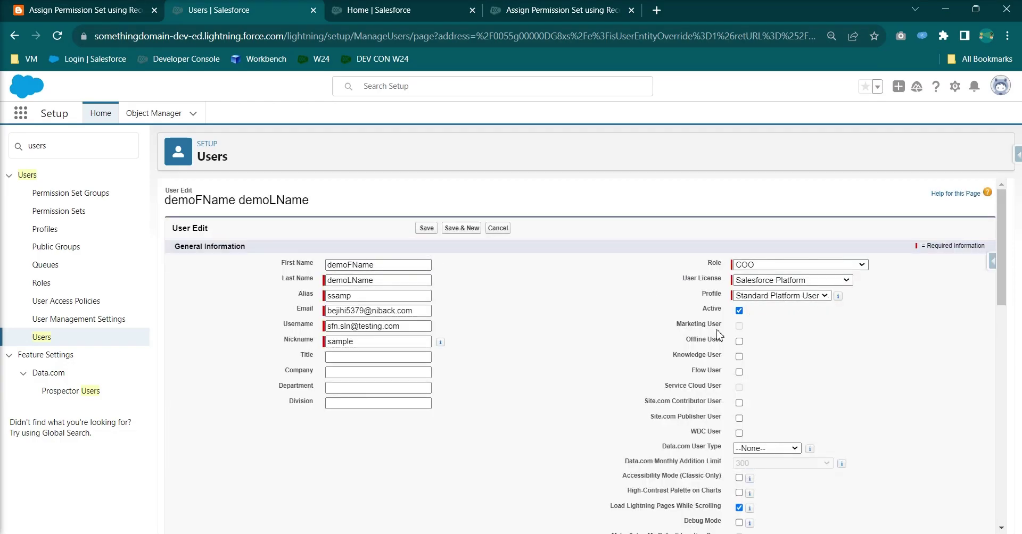
{"action": "left_click", "coordinate": [429, 229]}
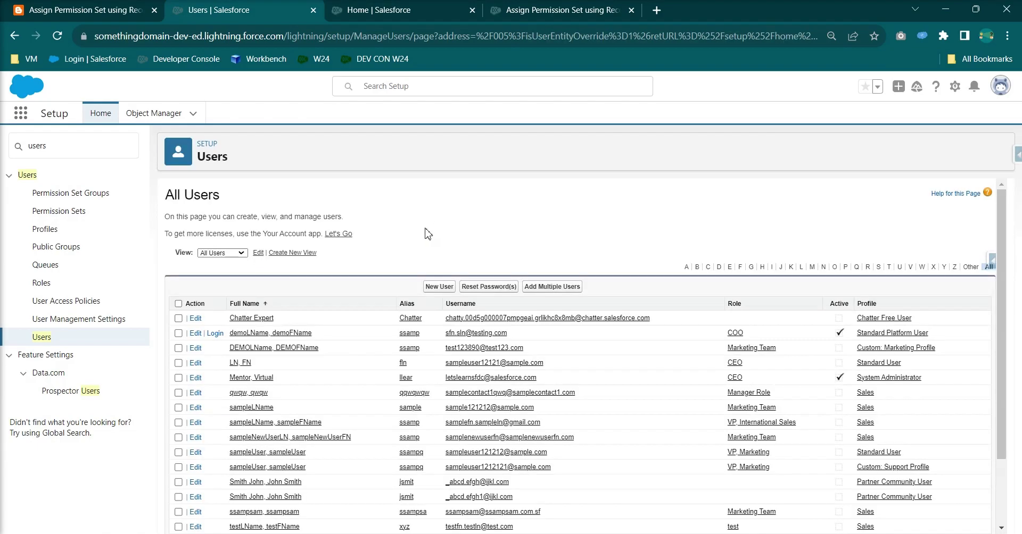
Open the newly activated user's record and check its permission set assignments and their assignment date.
{"action": "left_click", "coordinate": [247, 333]}
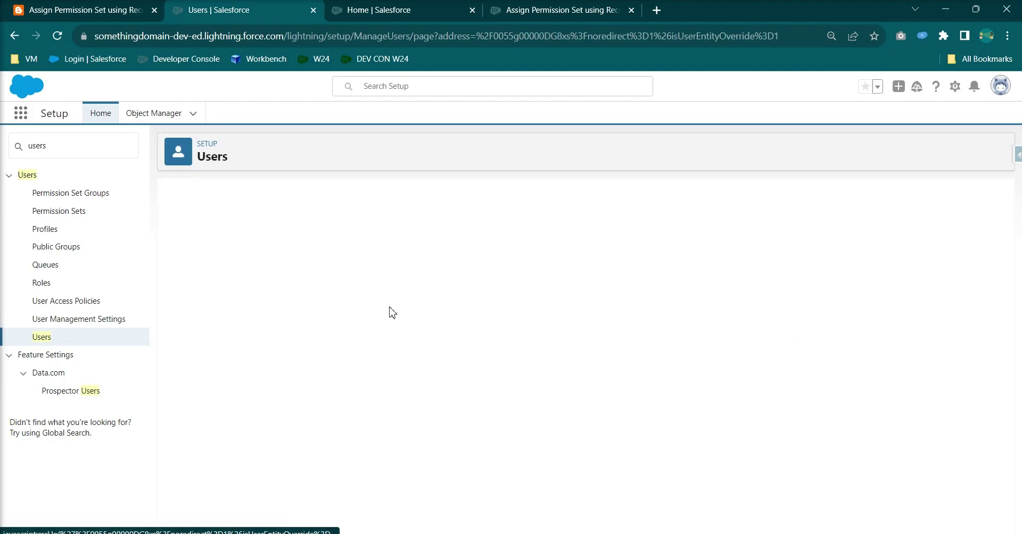
{"action": "mouse_move", "coordinate": [261, 216]}
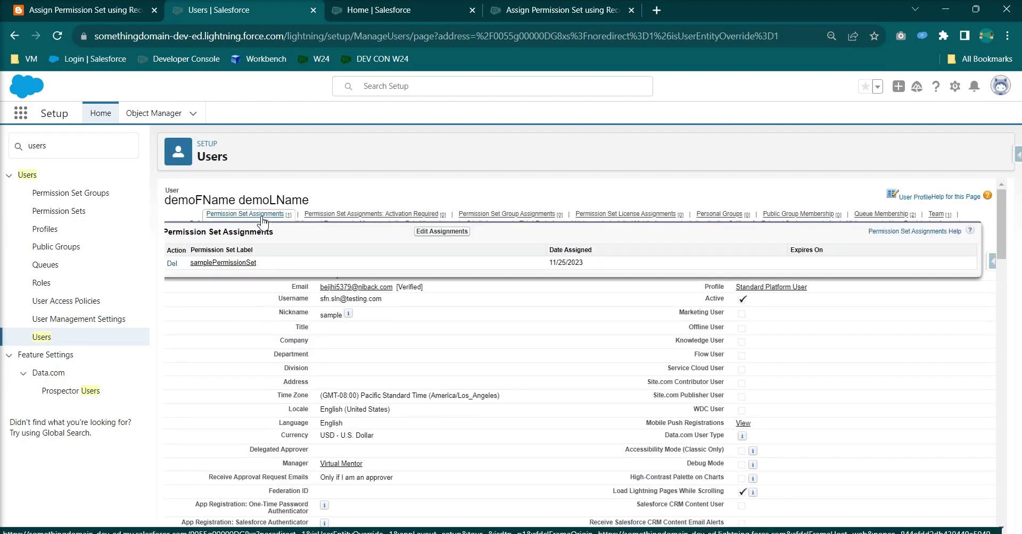
{"action": "double_click", "coordinate": [261, 263]}
{"action": "triple_click", "coordinate": [621, 269]}
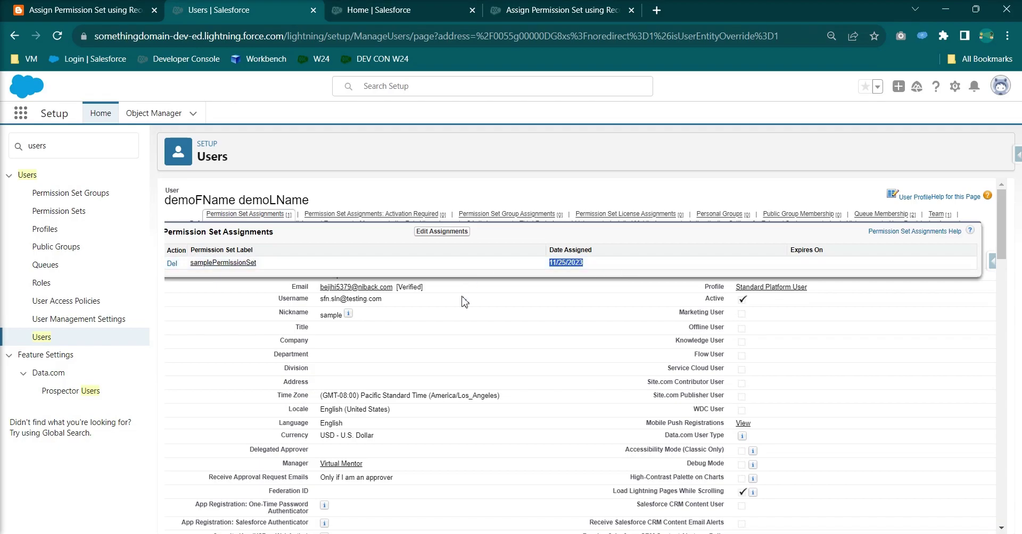